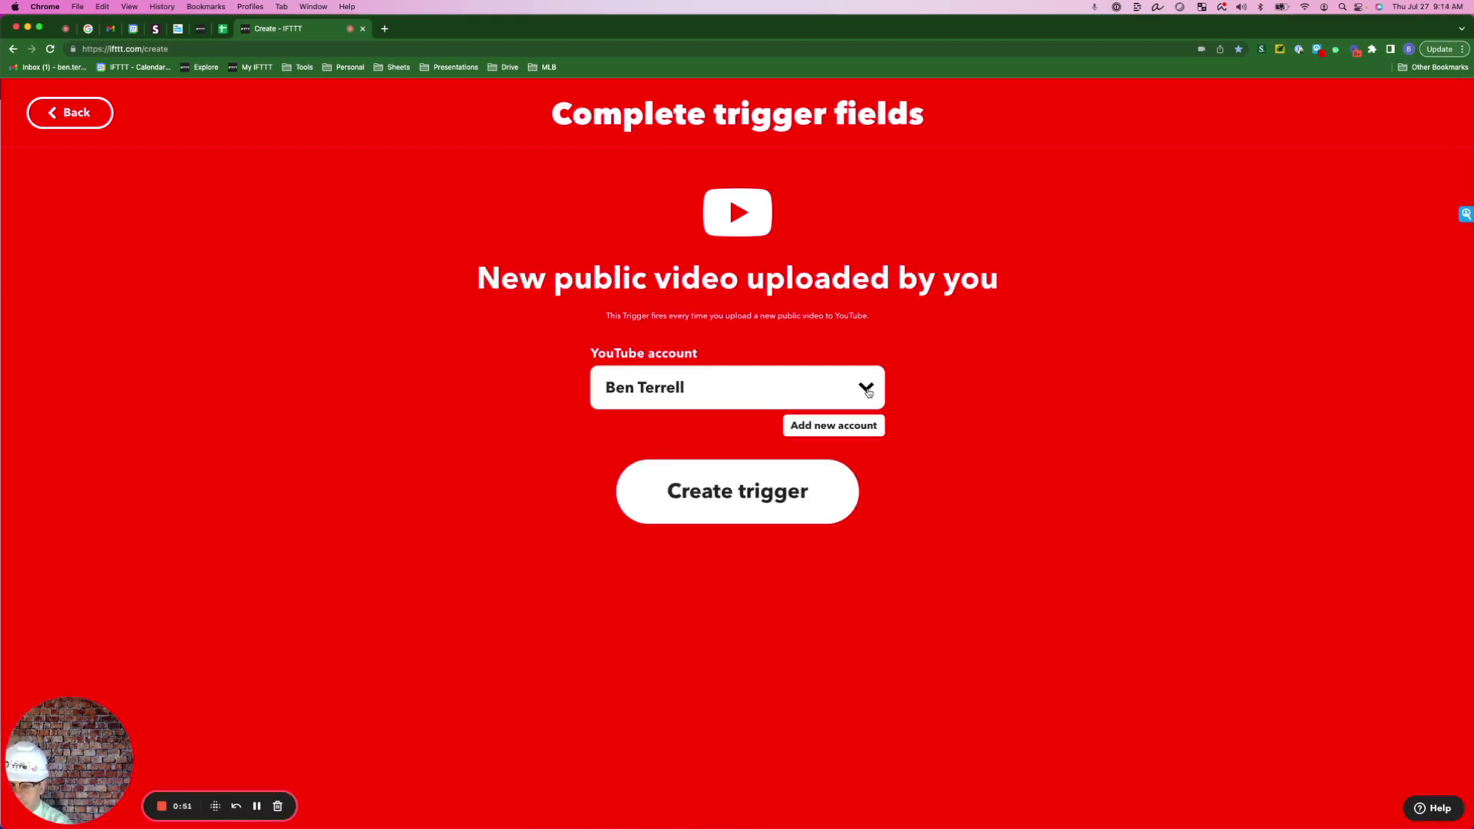
Create the YouTube new-upload trigger for the IFTTT account and start adding an action.
left_click(867, 392)
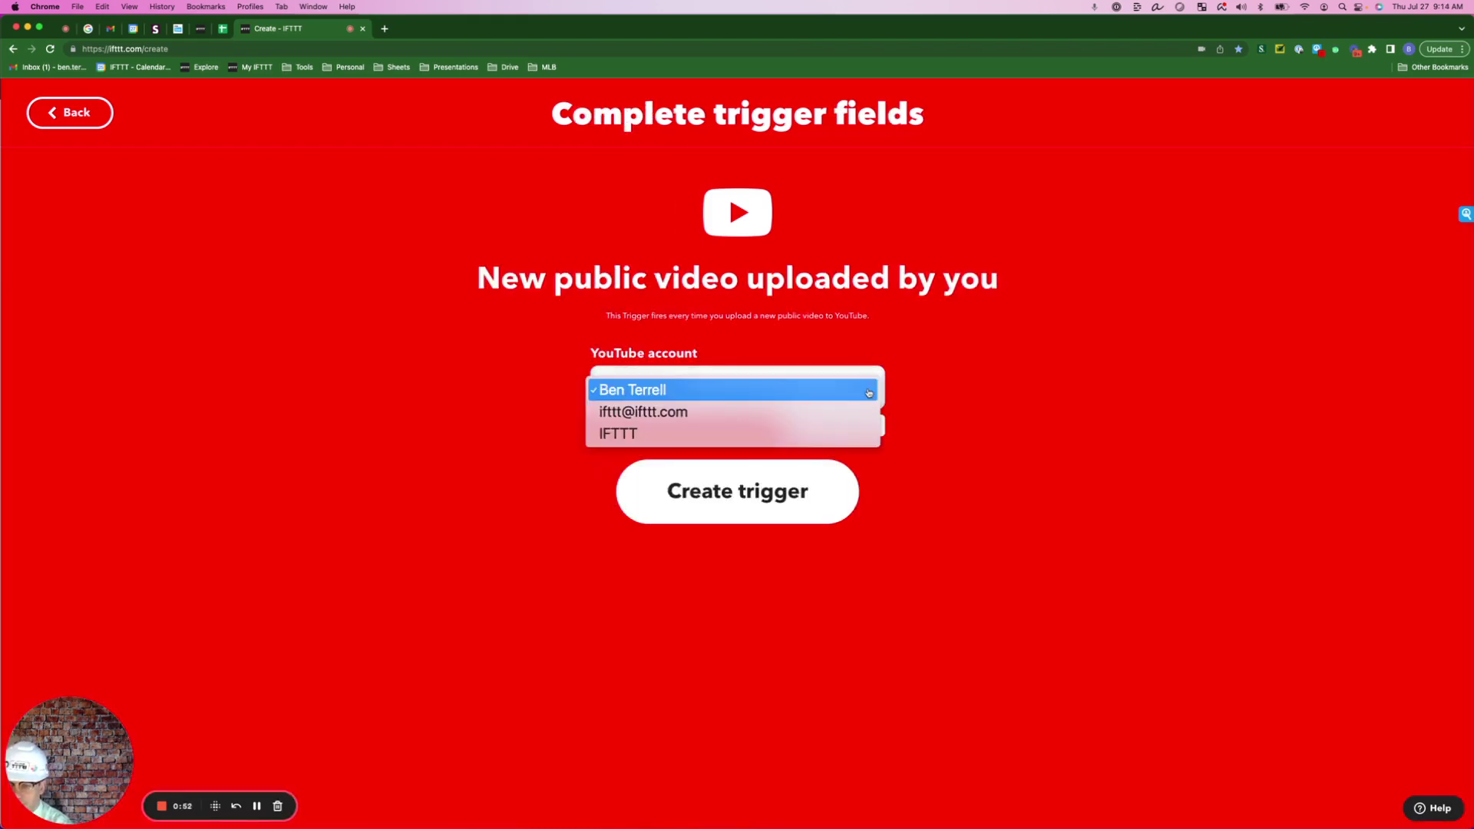
left_click(670, 434)
left_click(738, 508)
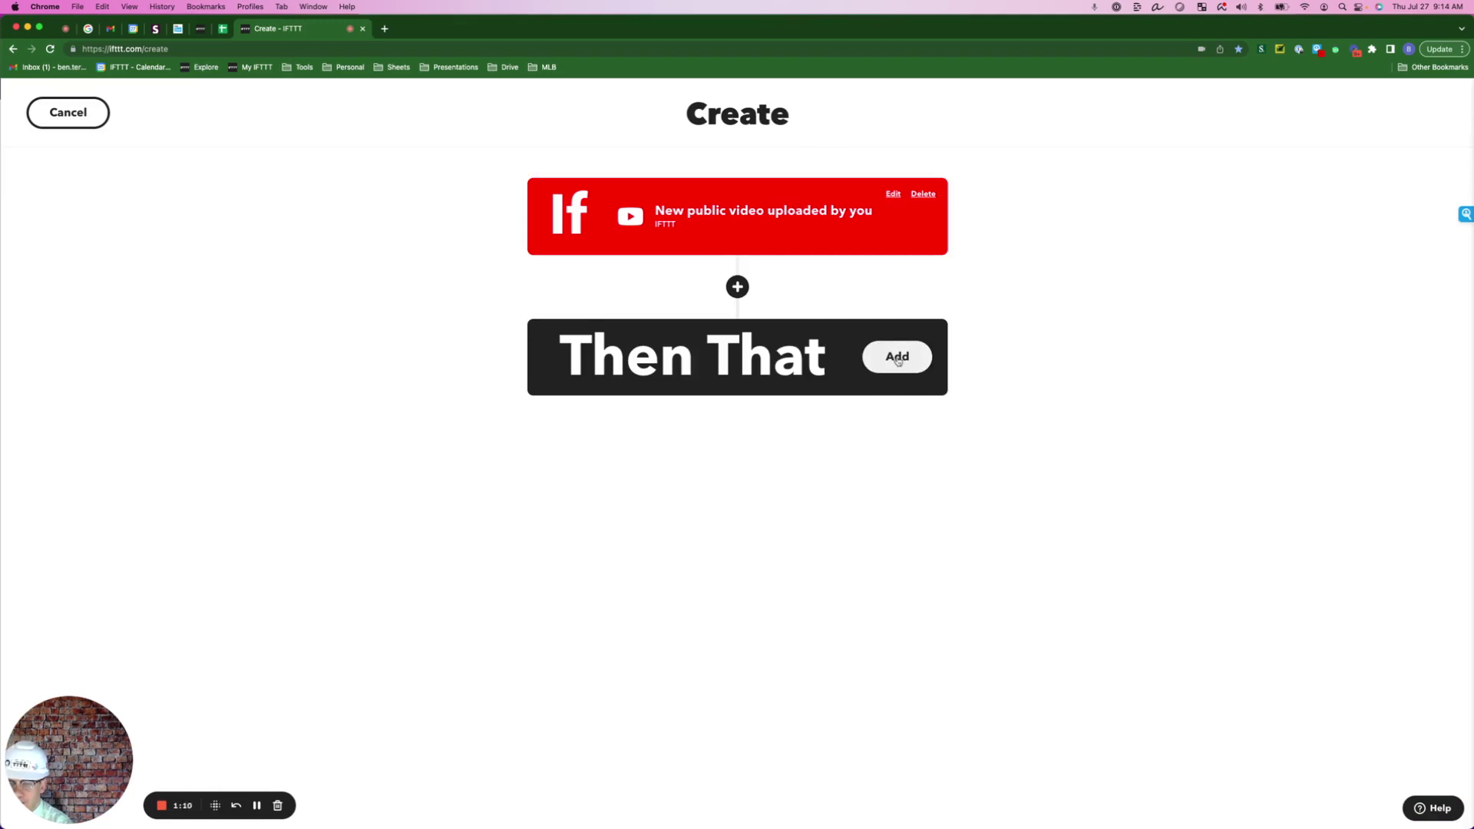
left_click(898, 361)
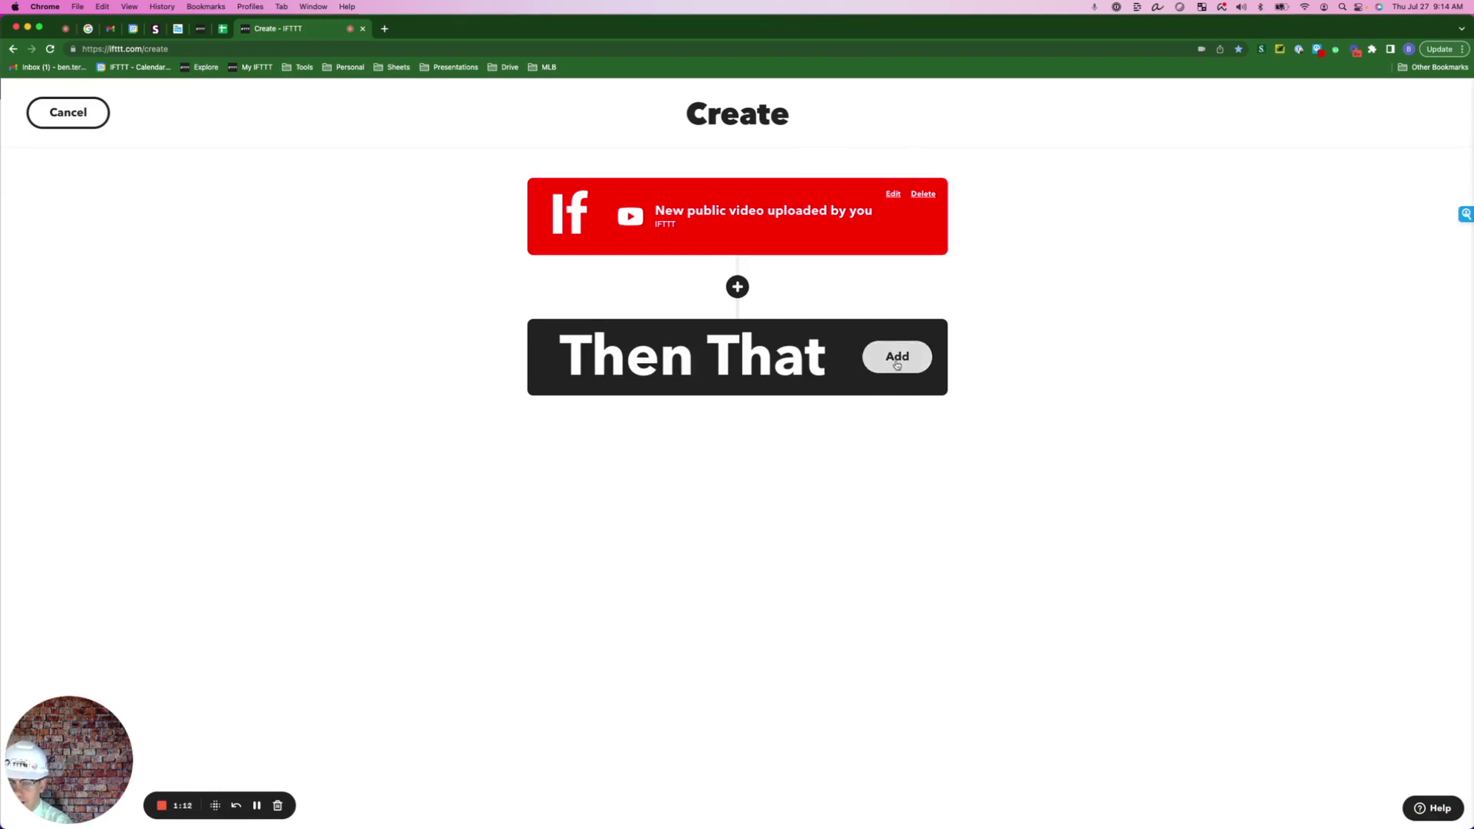
Add LinkedIn's Share a link action, keeping its default URL and comment.
type("lin")
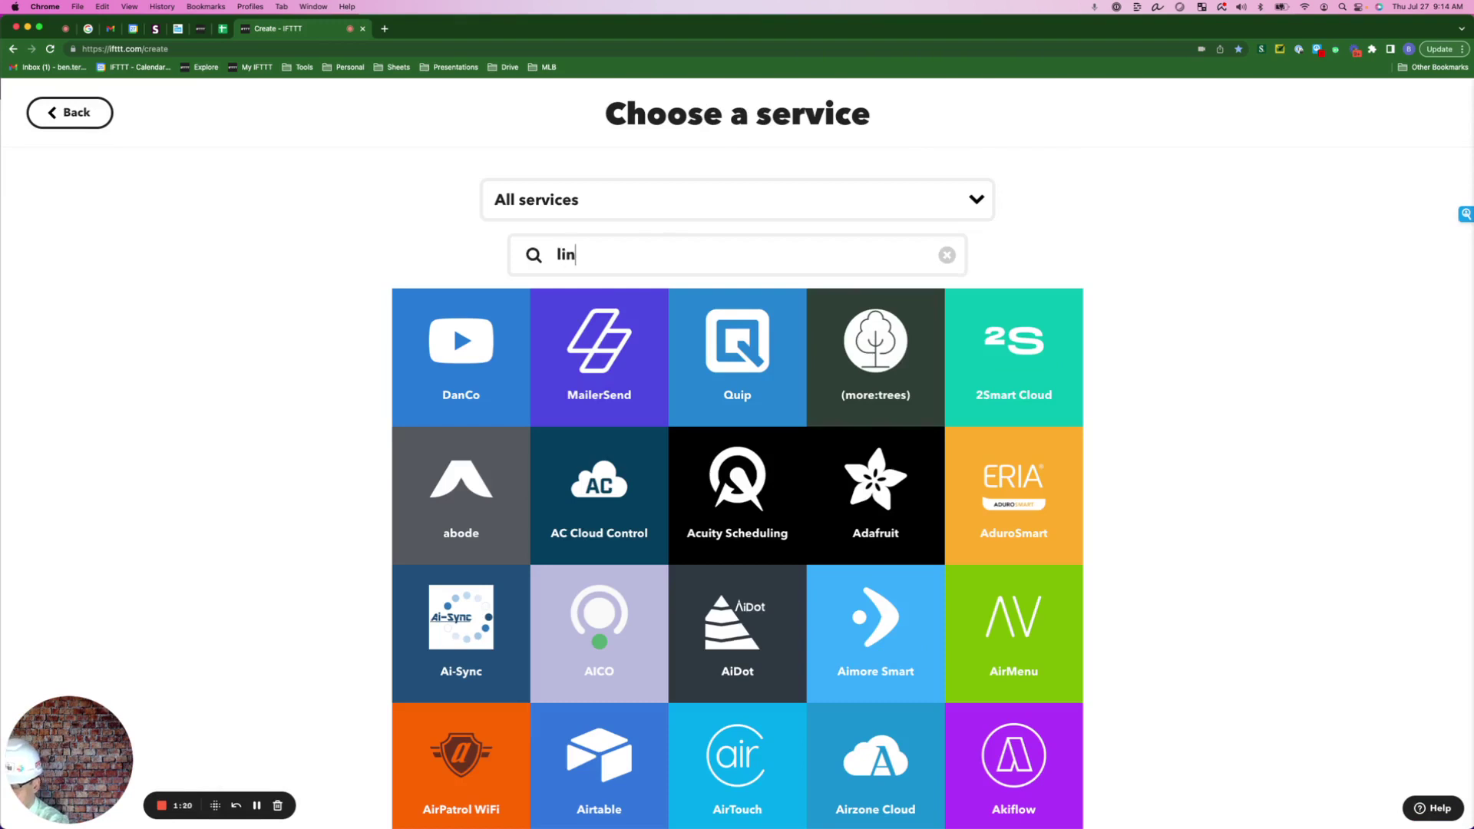
type("k")
left_click(737, 349)
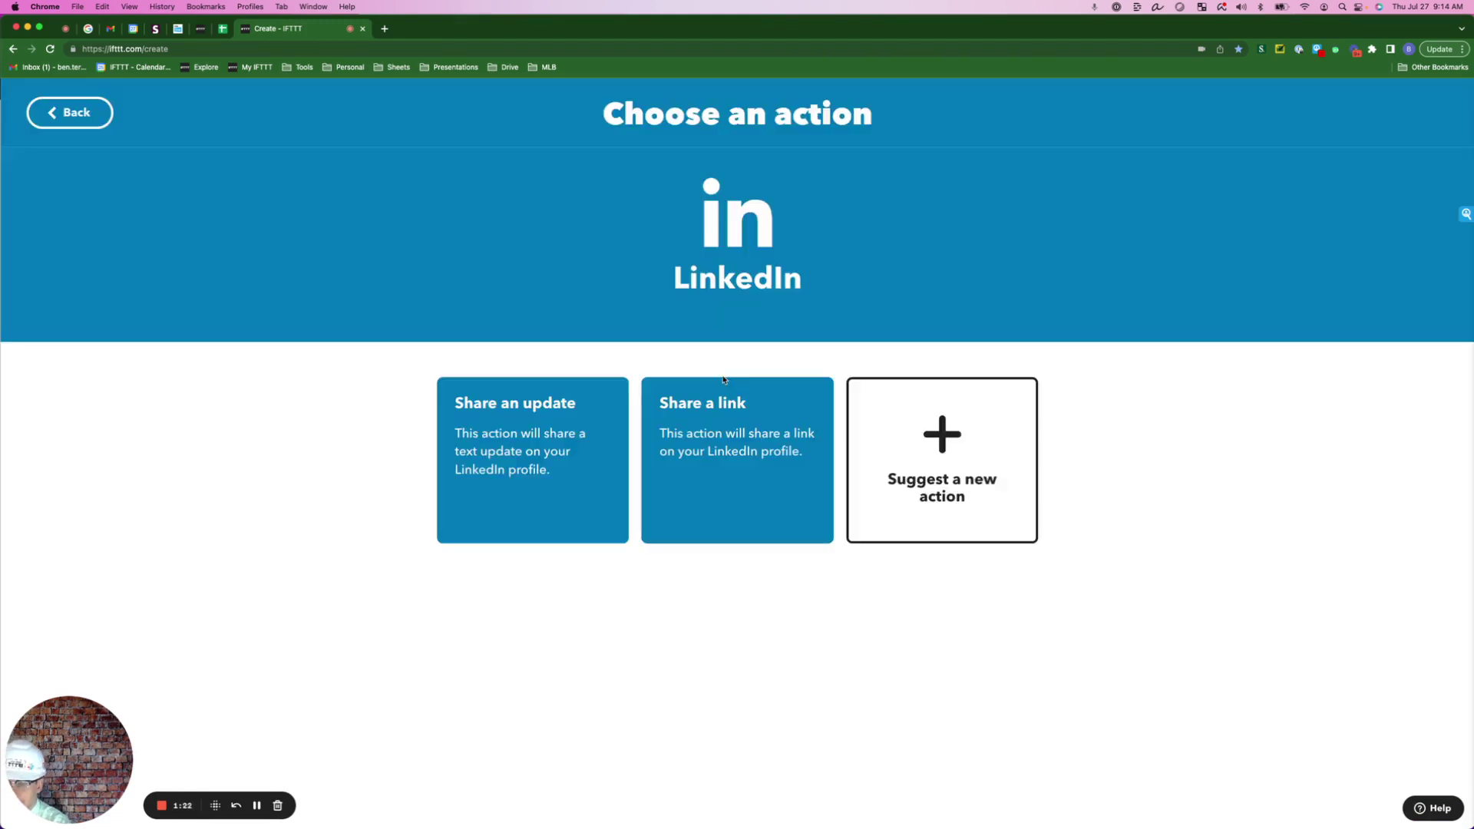
left_click(737, 486)
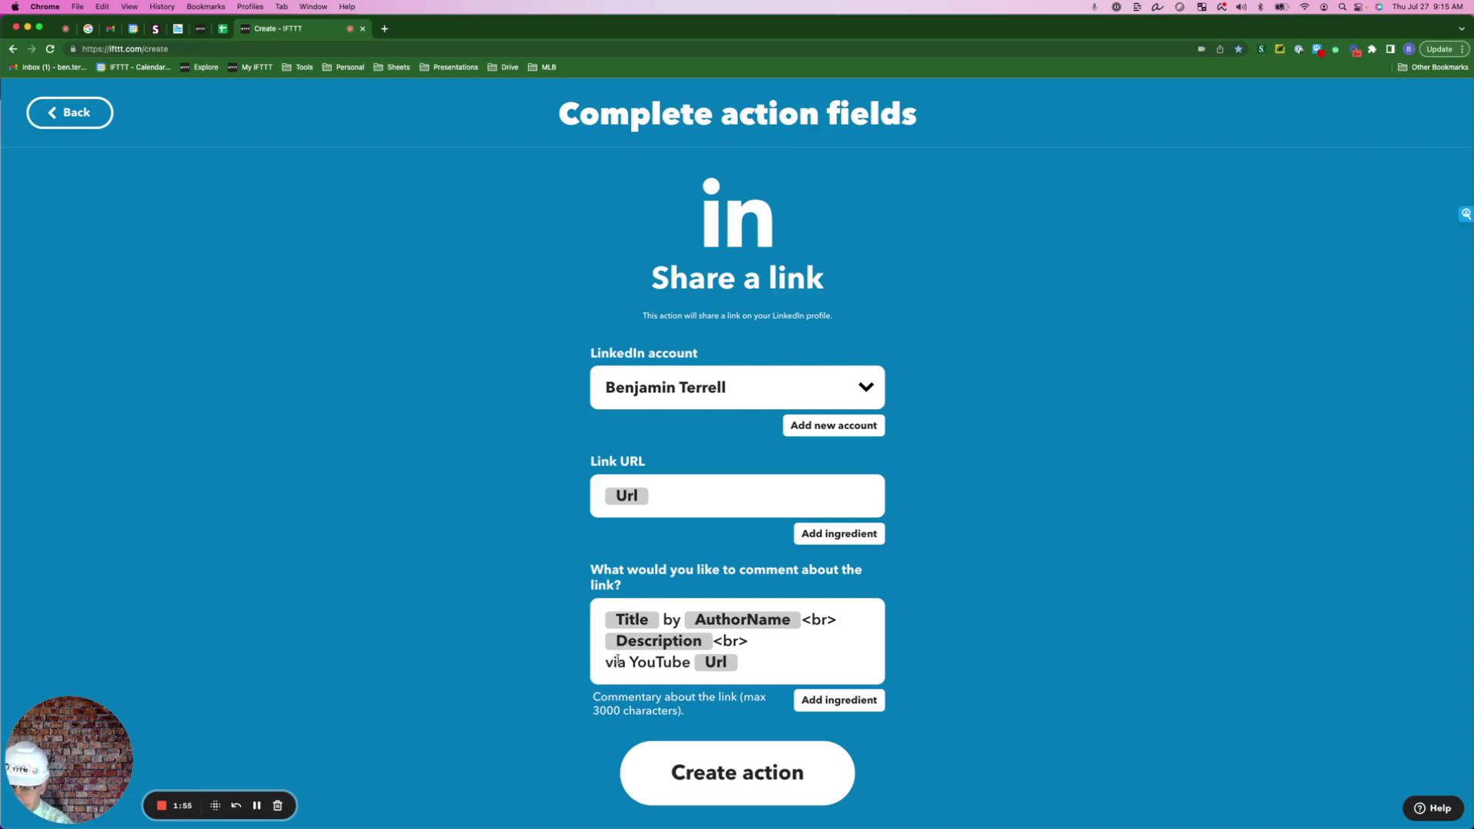
left_click(750, 777)
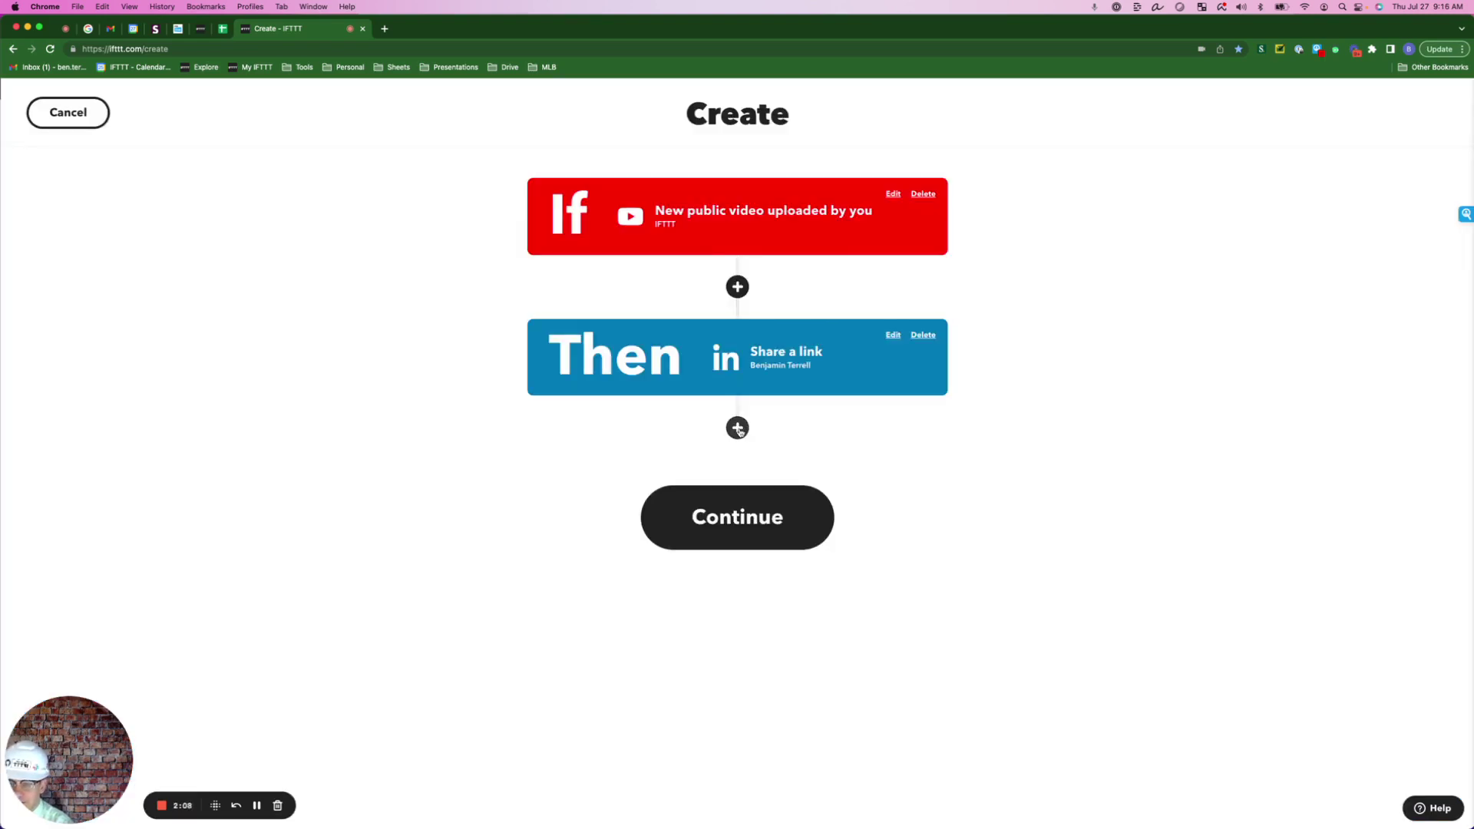
Add a Facebook Pages 'Create a link post' action after the LinkedIn step.
left_click(737, 429)
type("face")
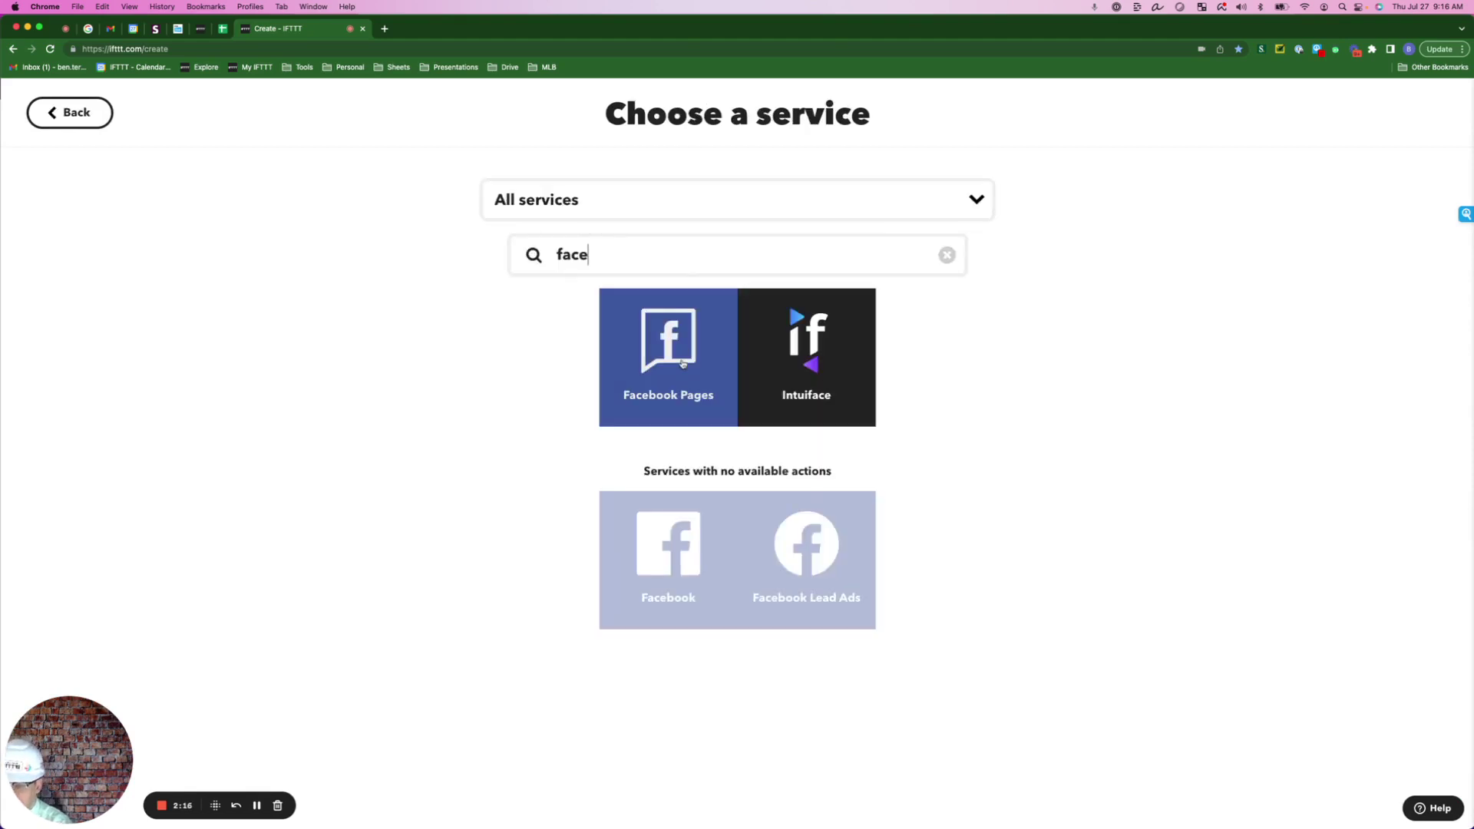
left_click(682, 364)
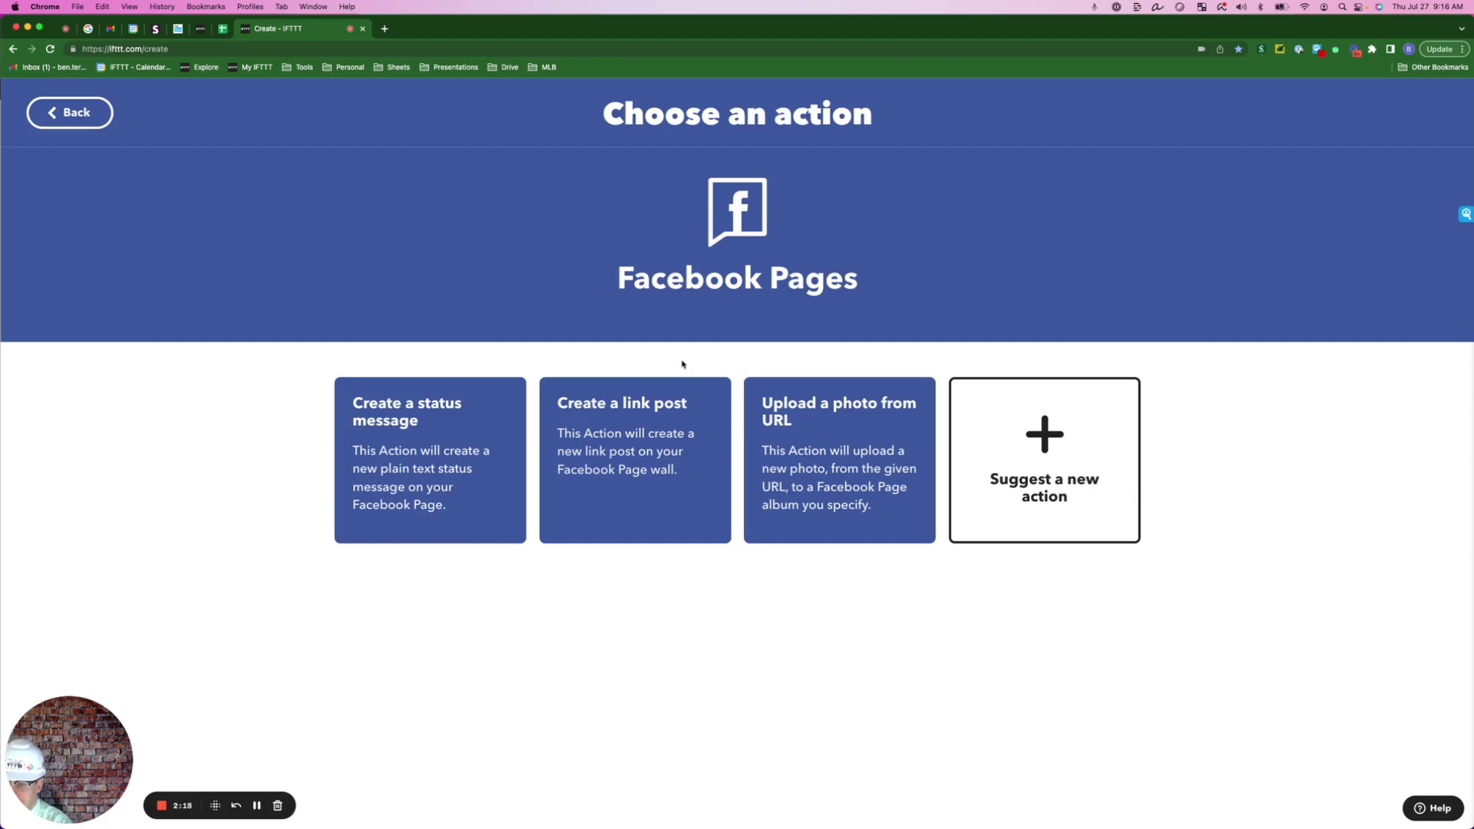
left_click(614, 432)
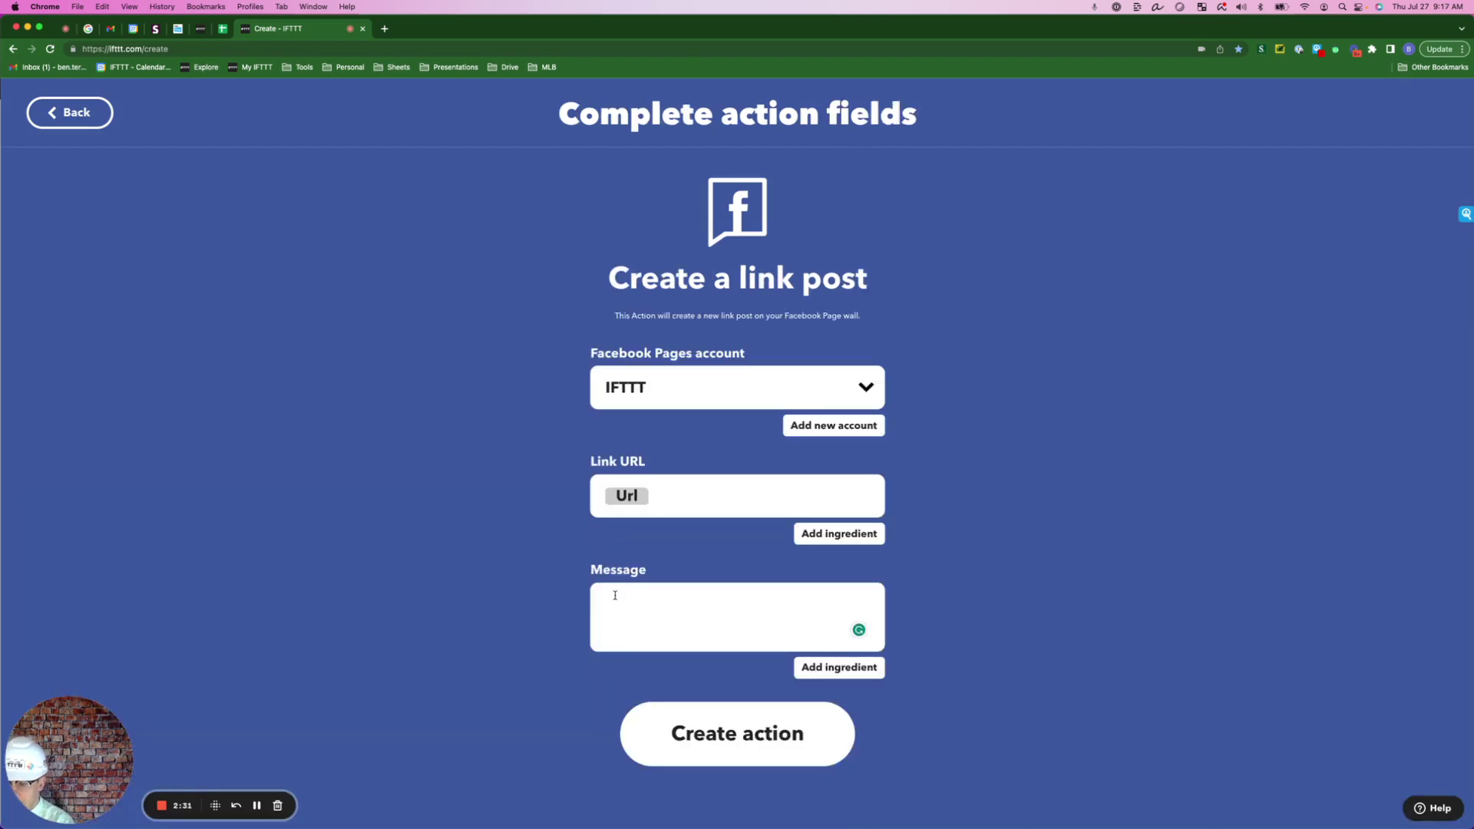
Write the post message 'We posted a new video on Youtube:' followed by the video Title and Description.
left_click(615, 595)
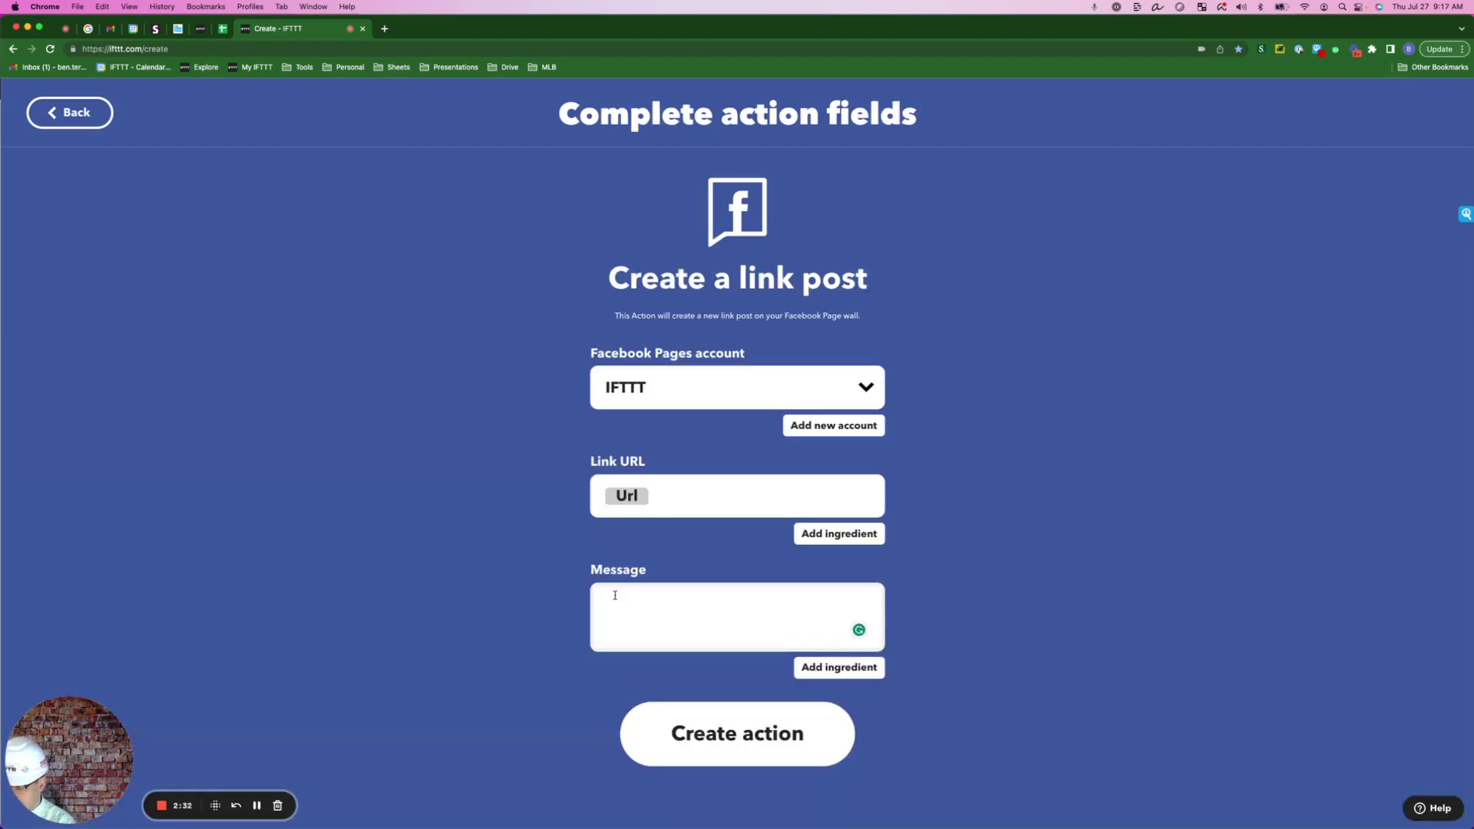
type("We posted a new video on Youtube")
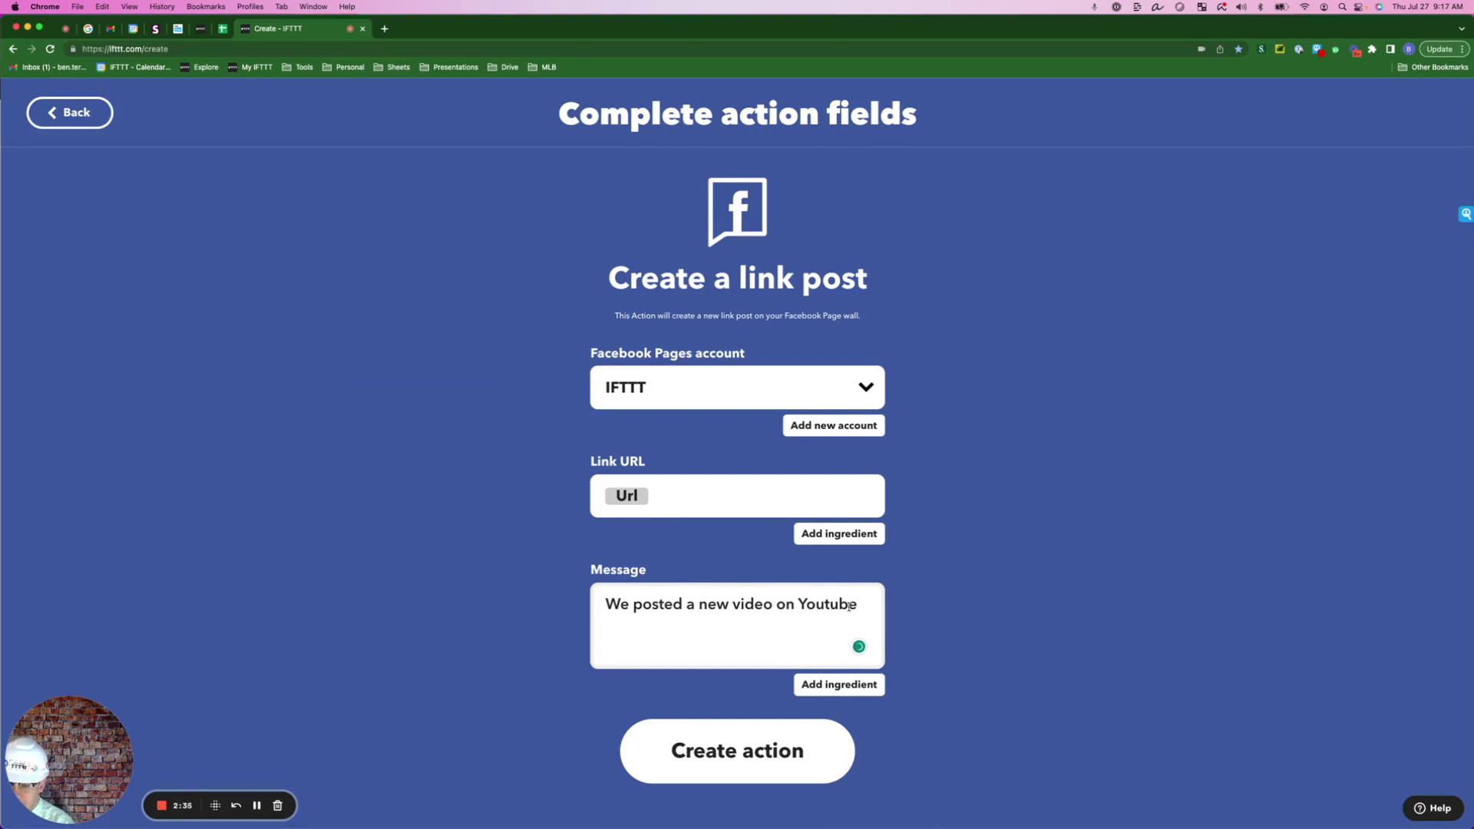
type(":")
key("Return")
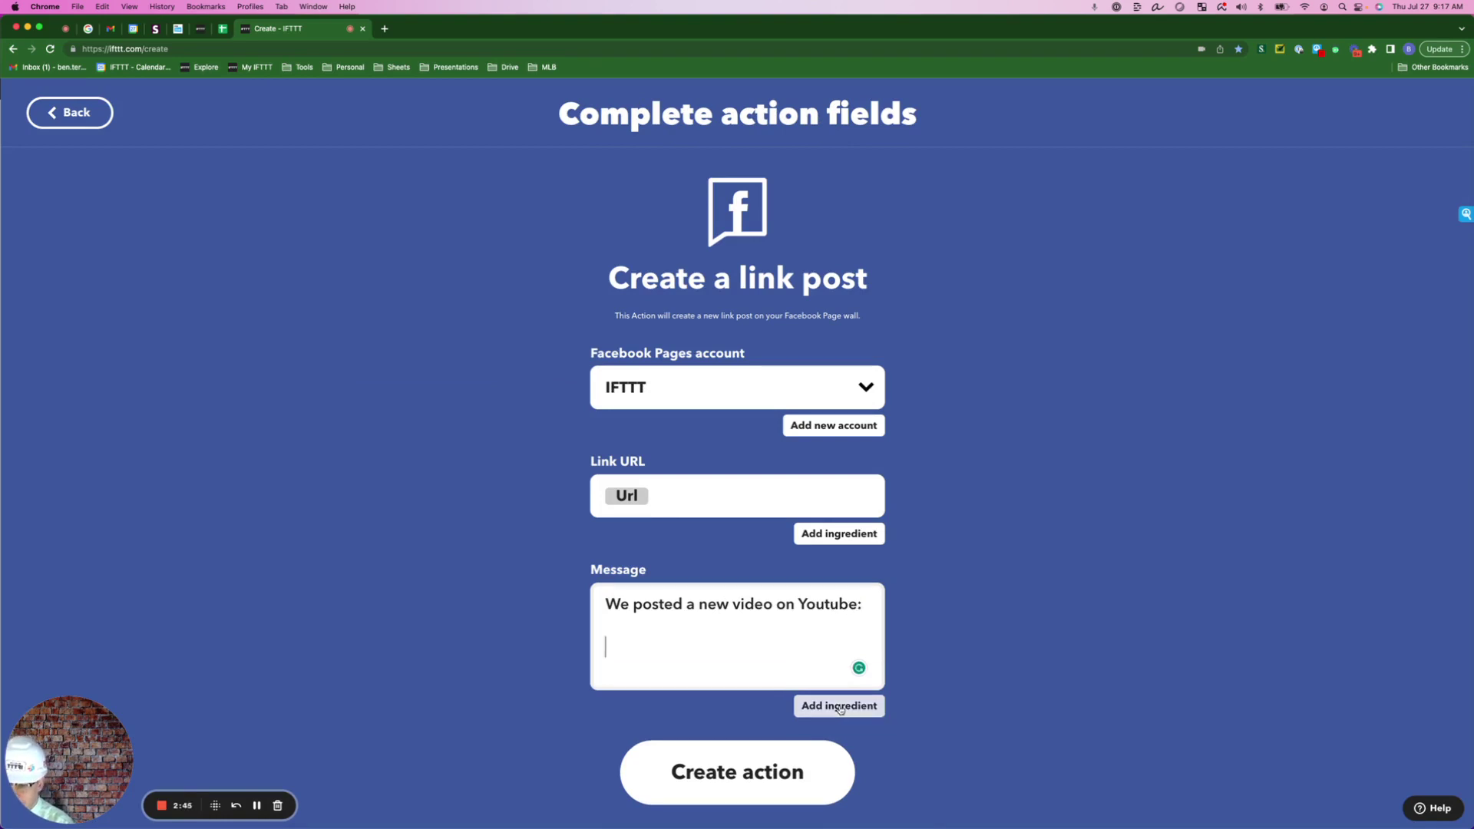
left_click(840, 707)
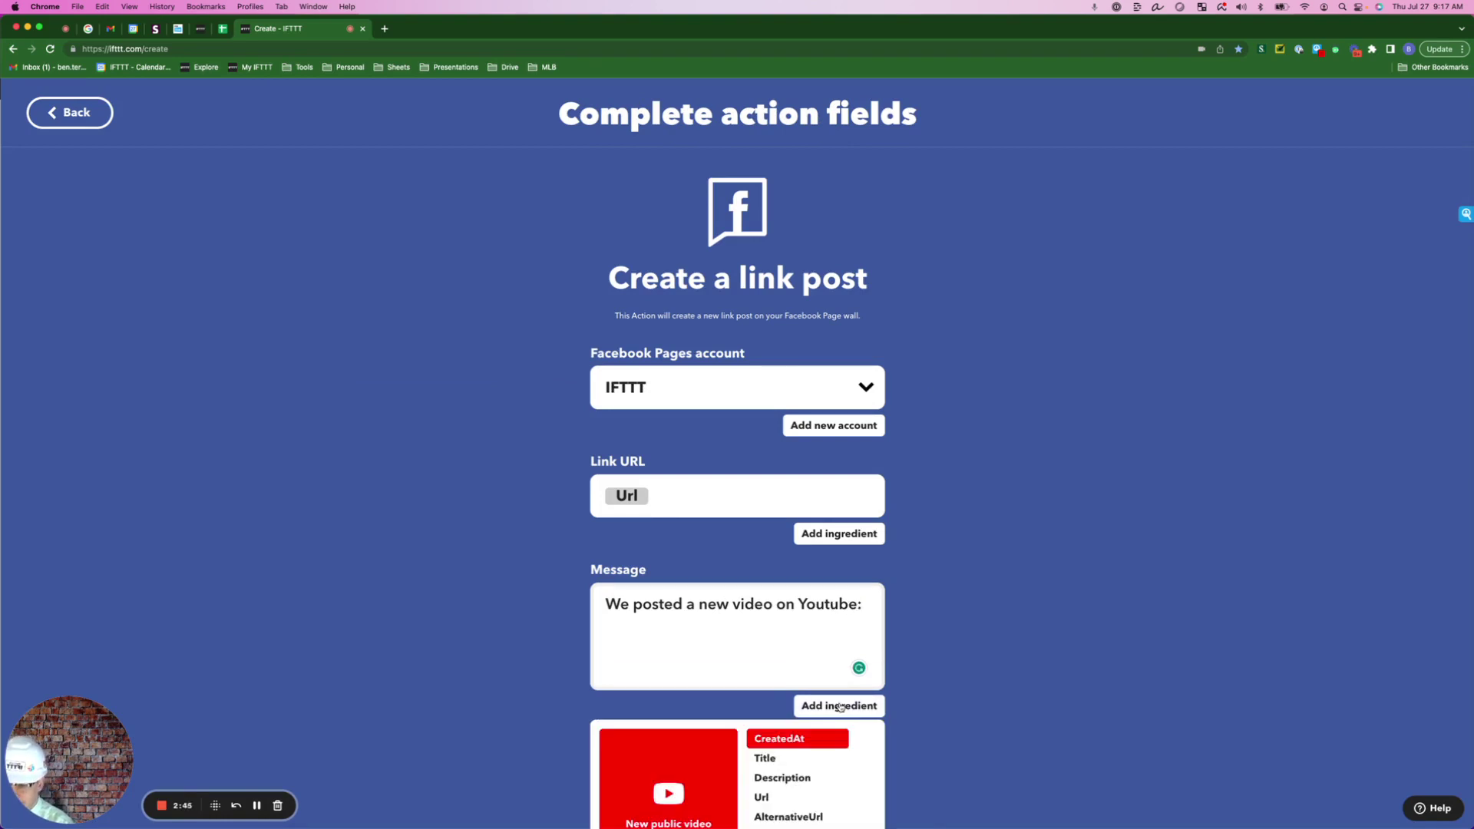
left_click(778, 758)
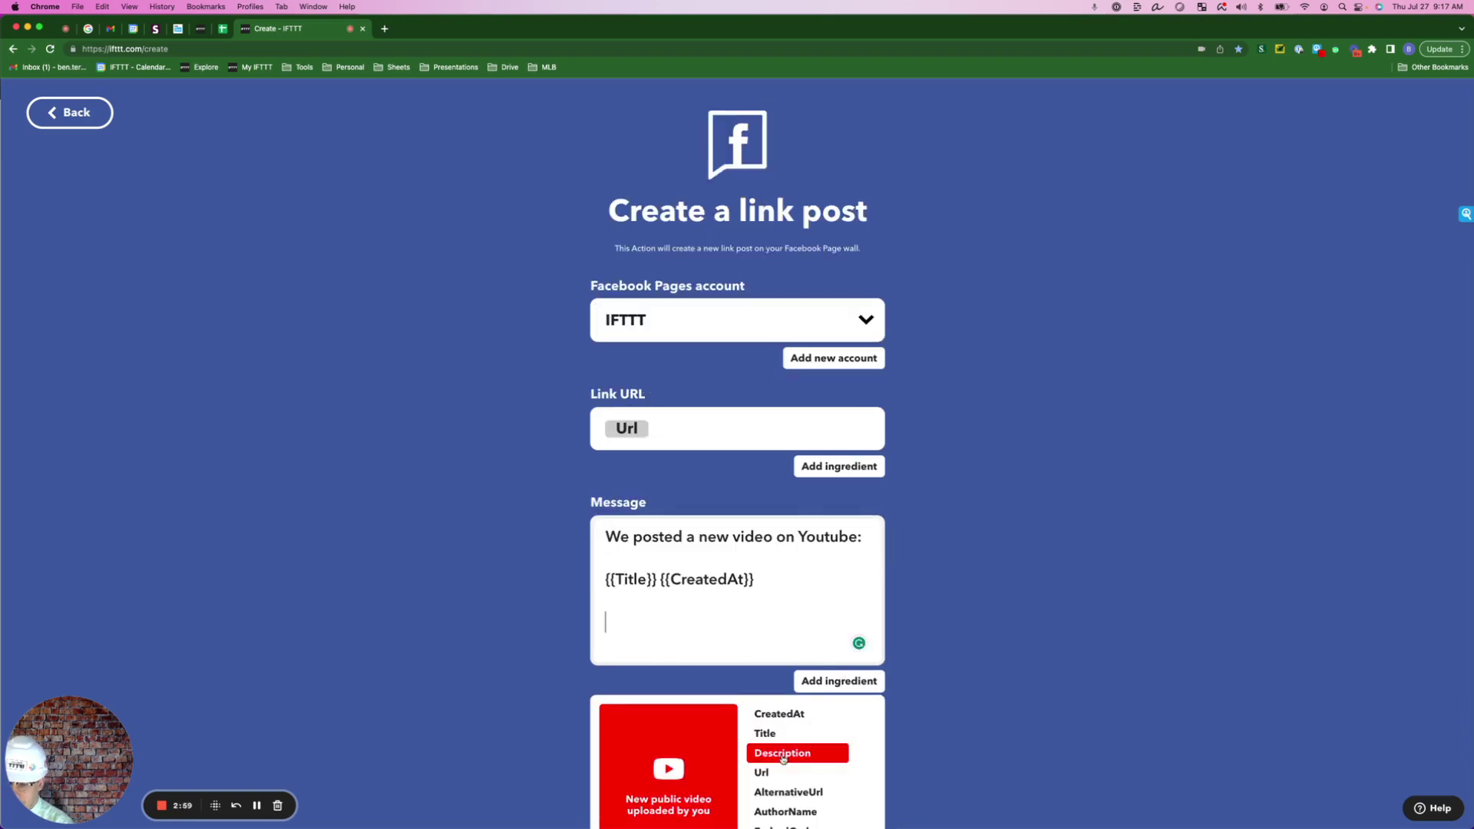
left_click(783, 755)
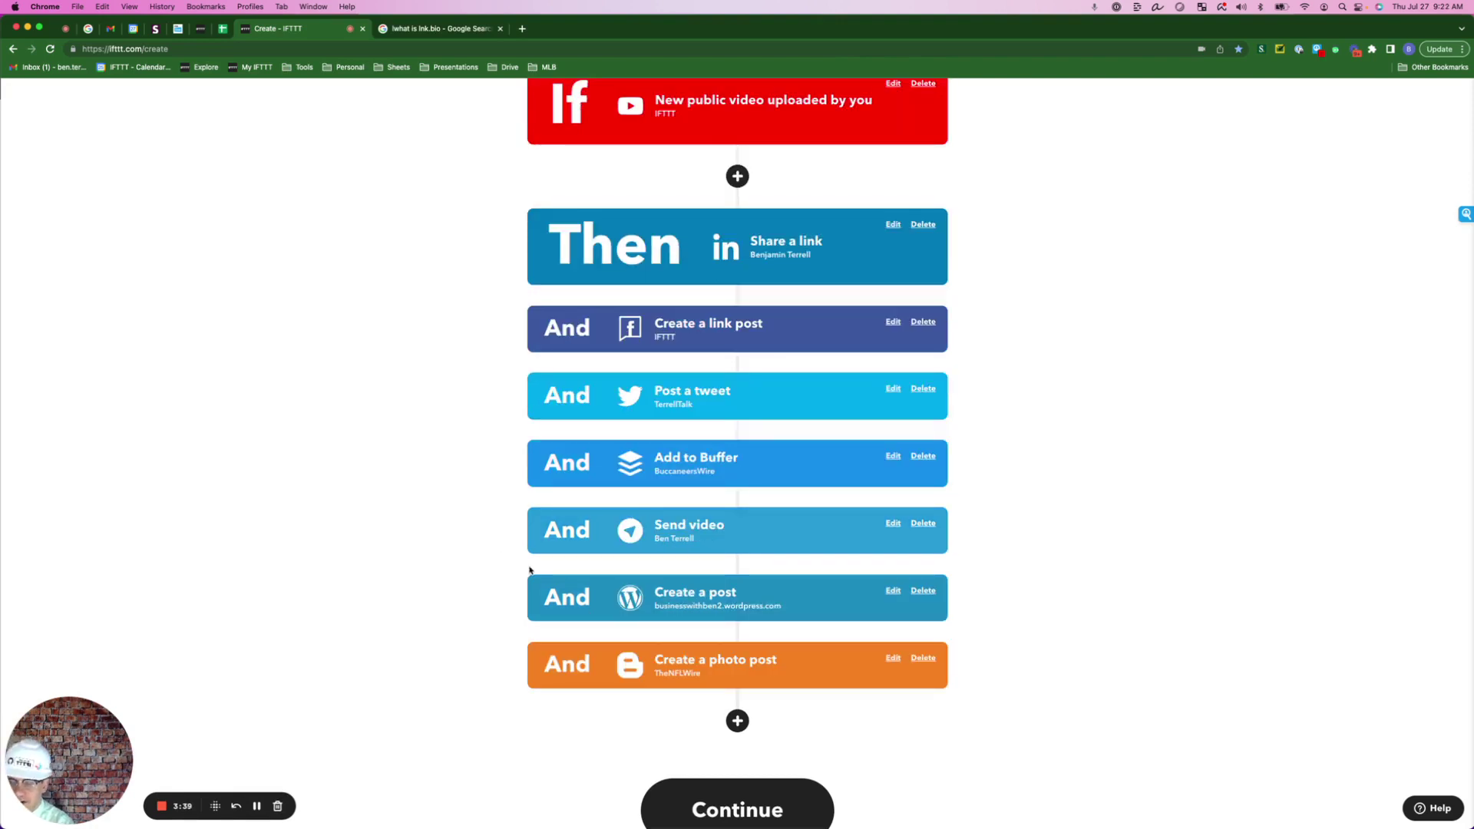
On the review page, retitle the applet 'Share my video with the world'.
left_click(691, 786)
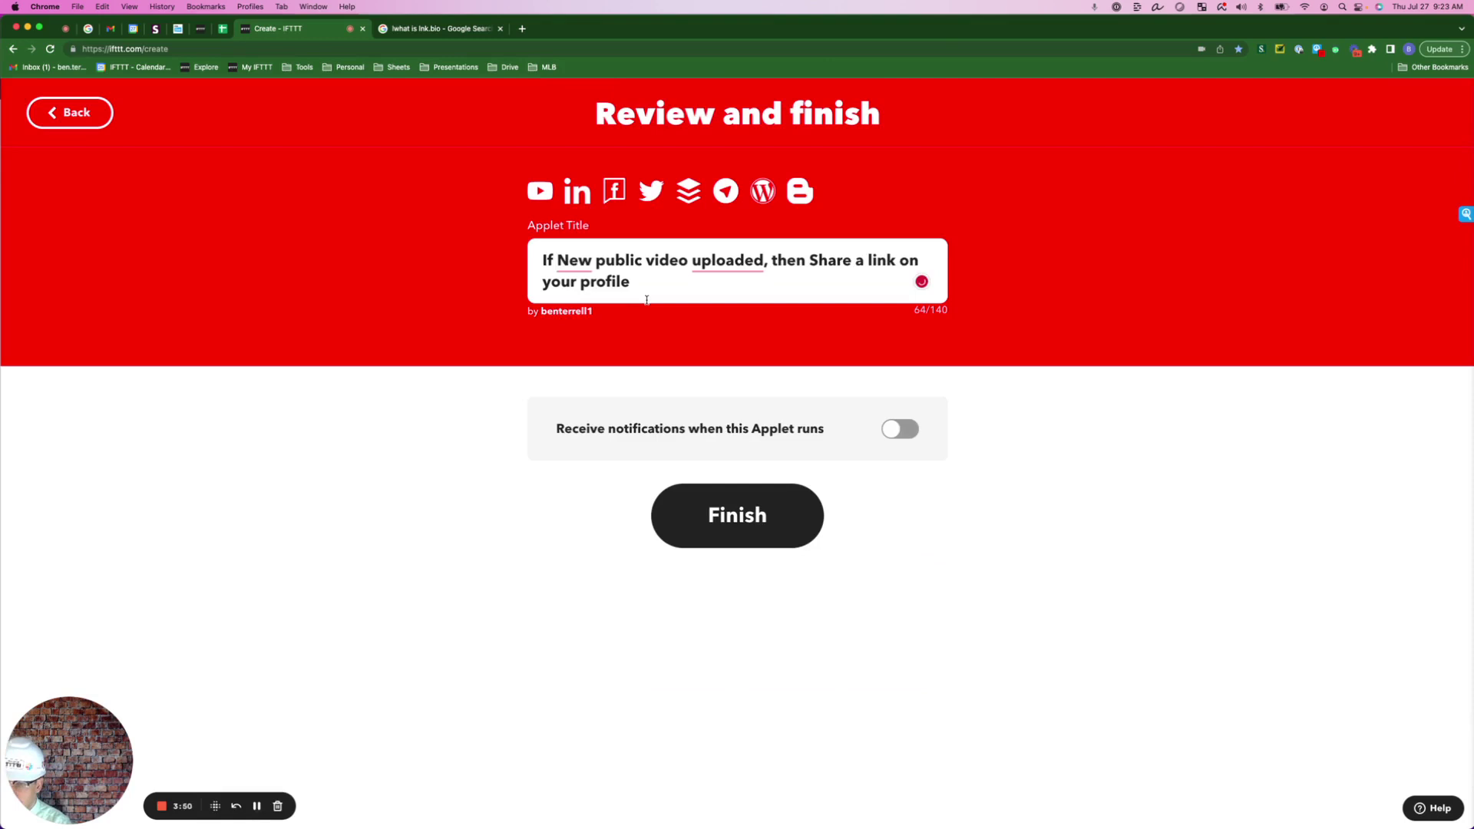
left_click_drag(641, 289, 510, 234)
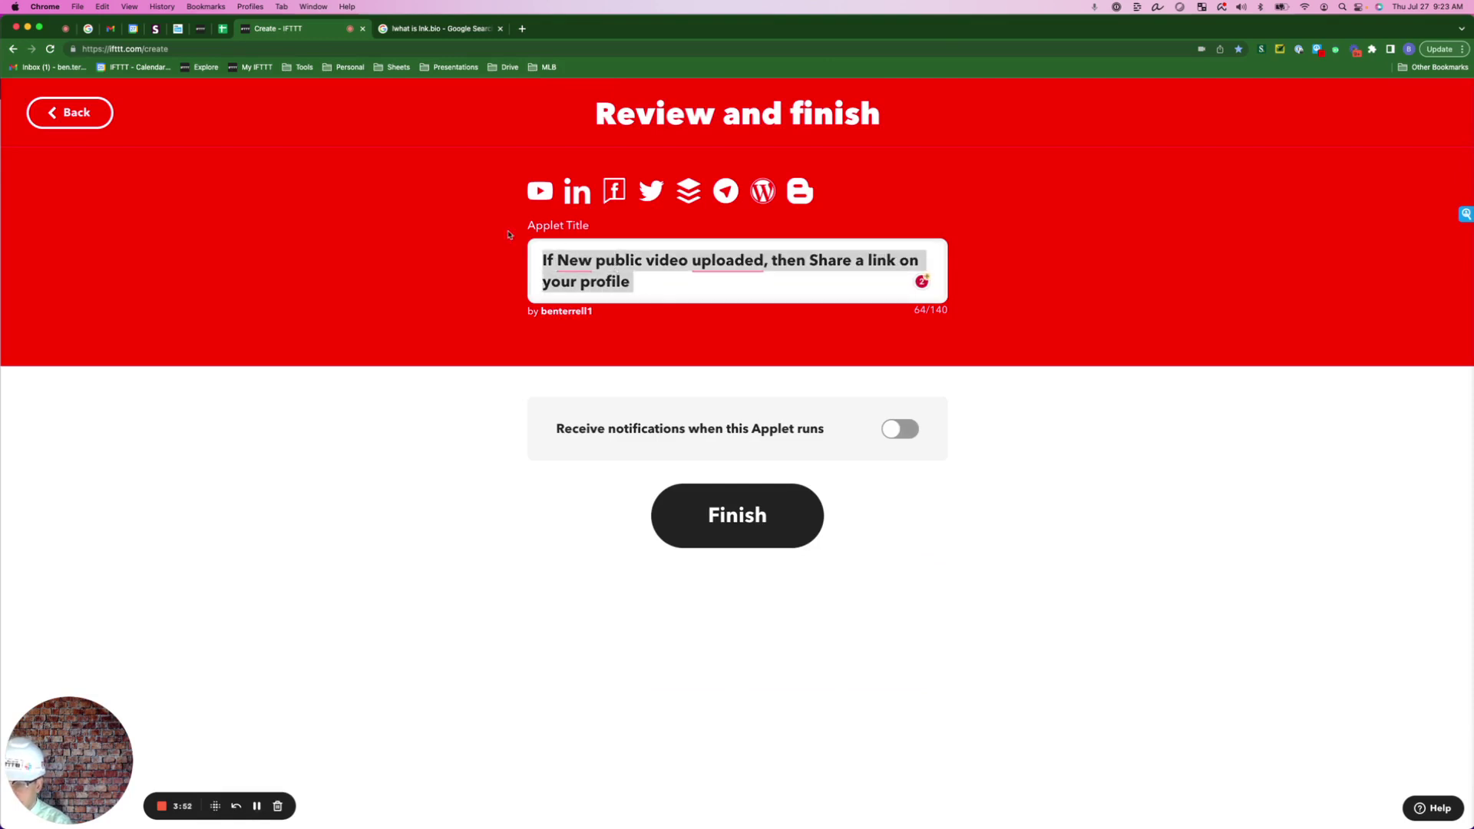
type("Share my video with the world")
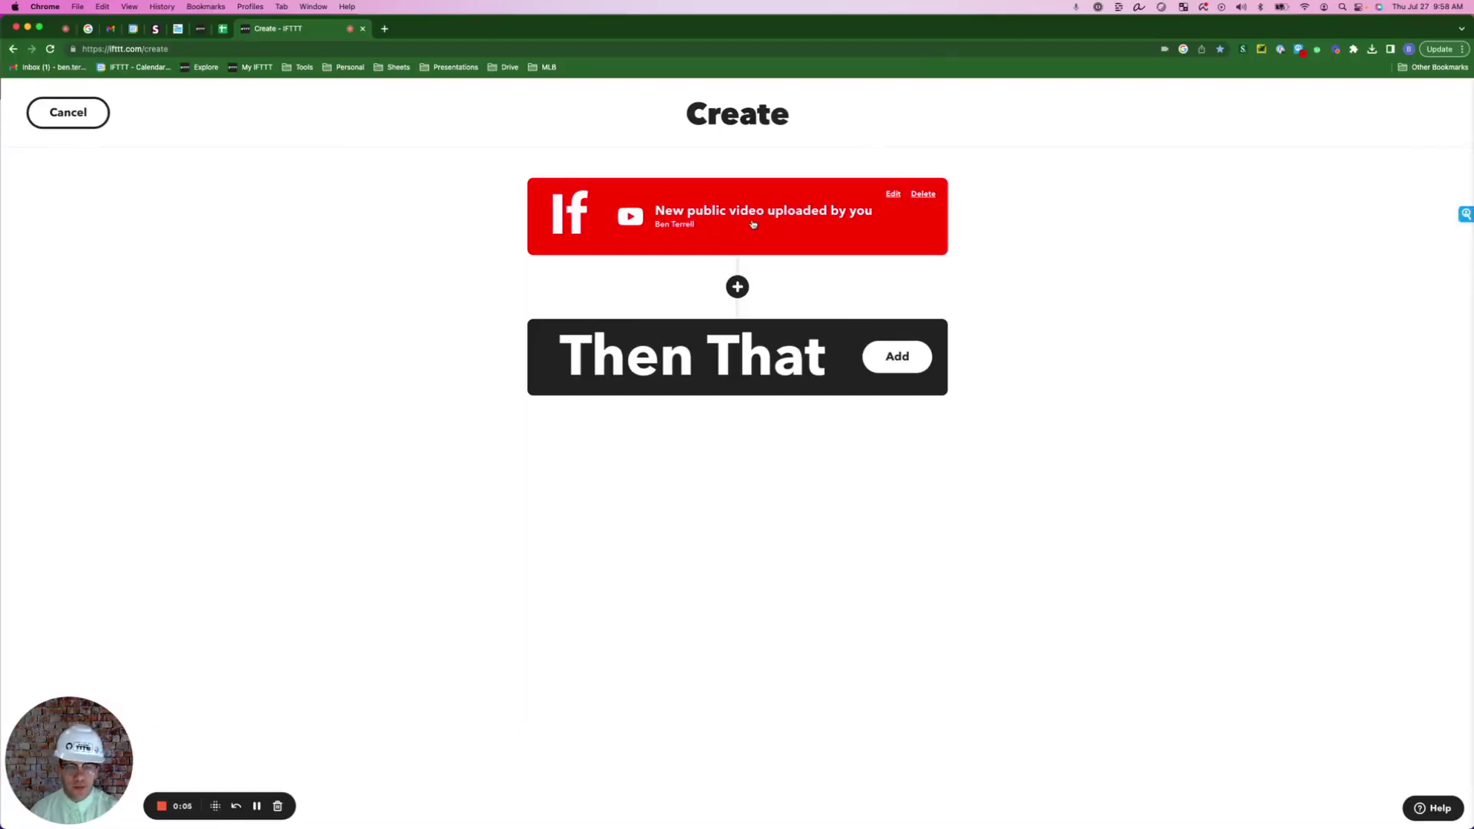
Choose Gmail's Send an email as the applet's action.
left_click(897, 357)
type("gmai")
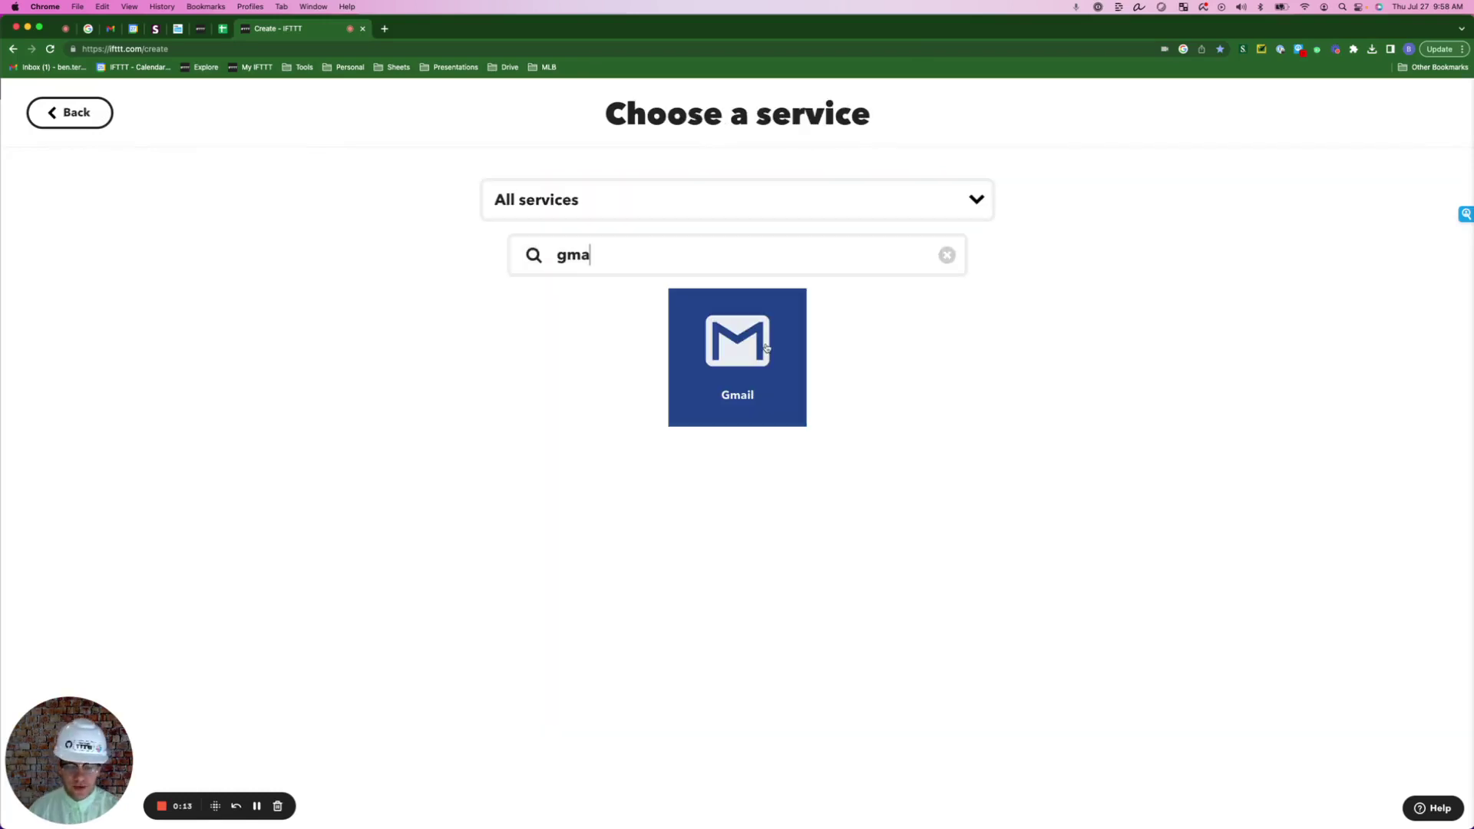
left_click(737, 355)
left_click(548, 482)
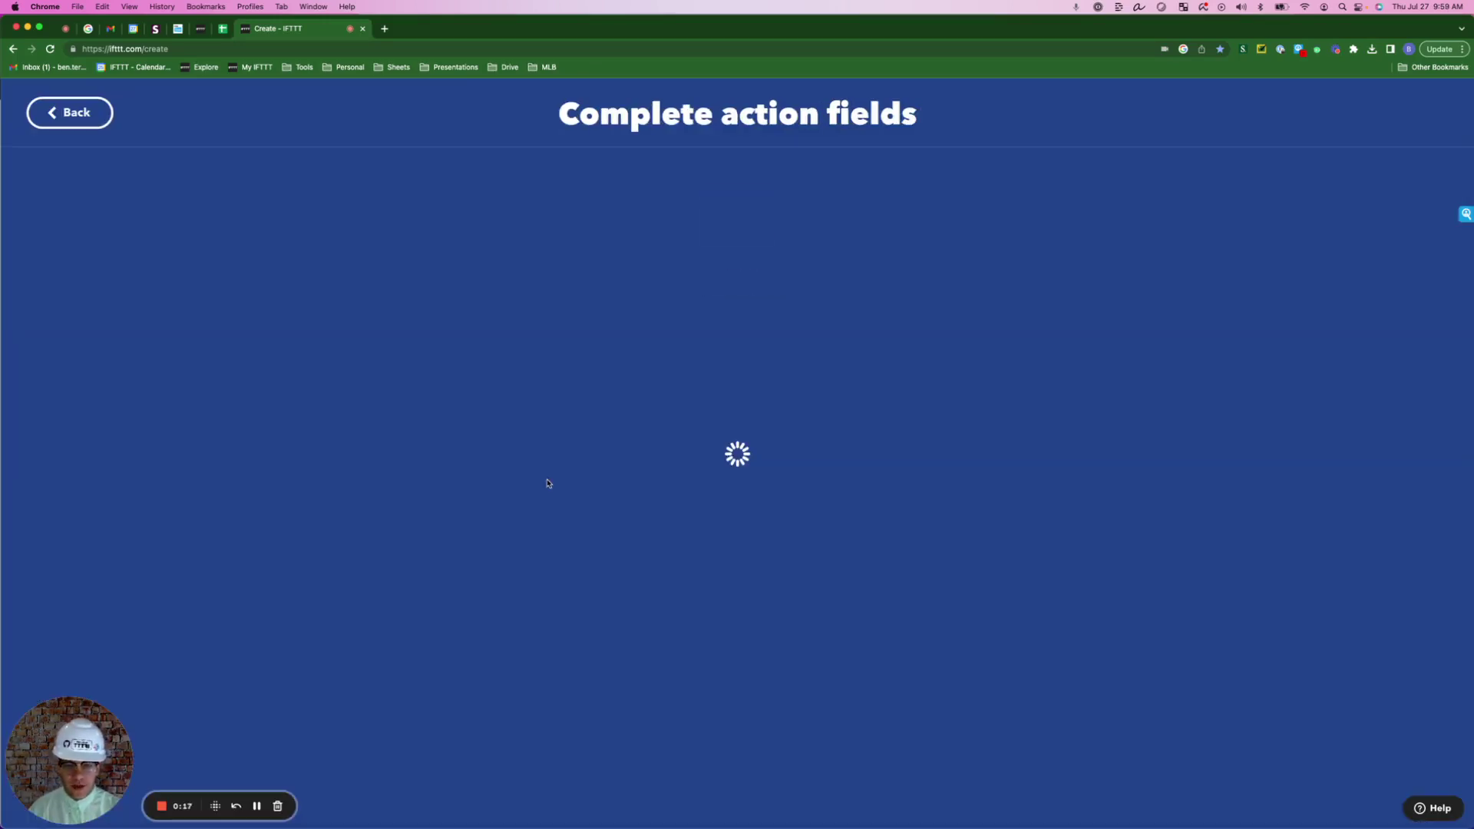
left_click(626, 494)
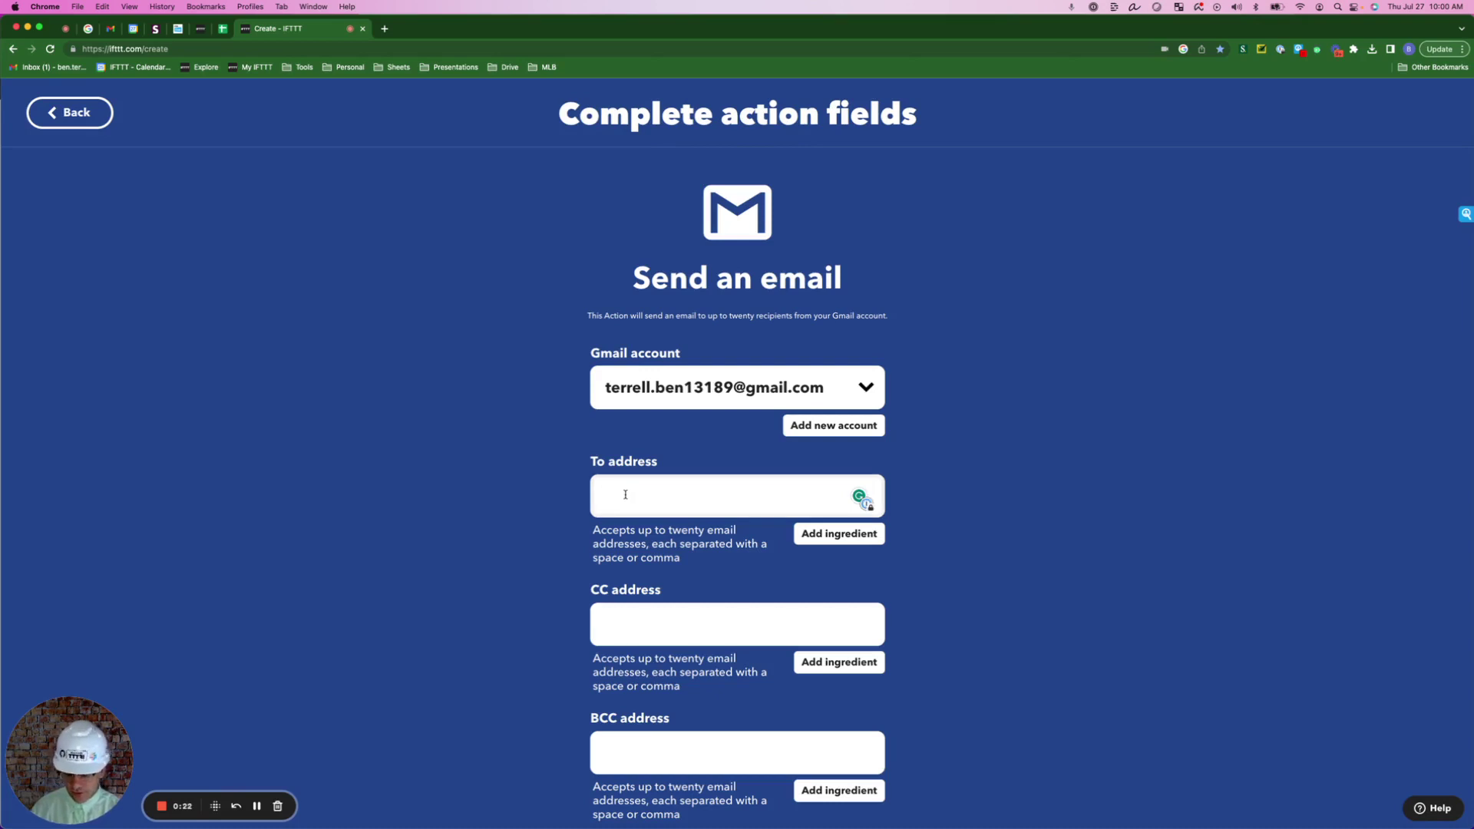
key("super+v")
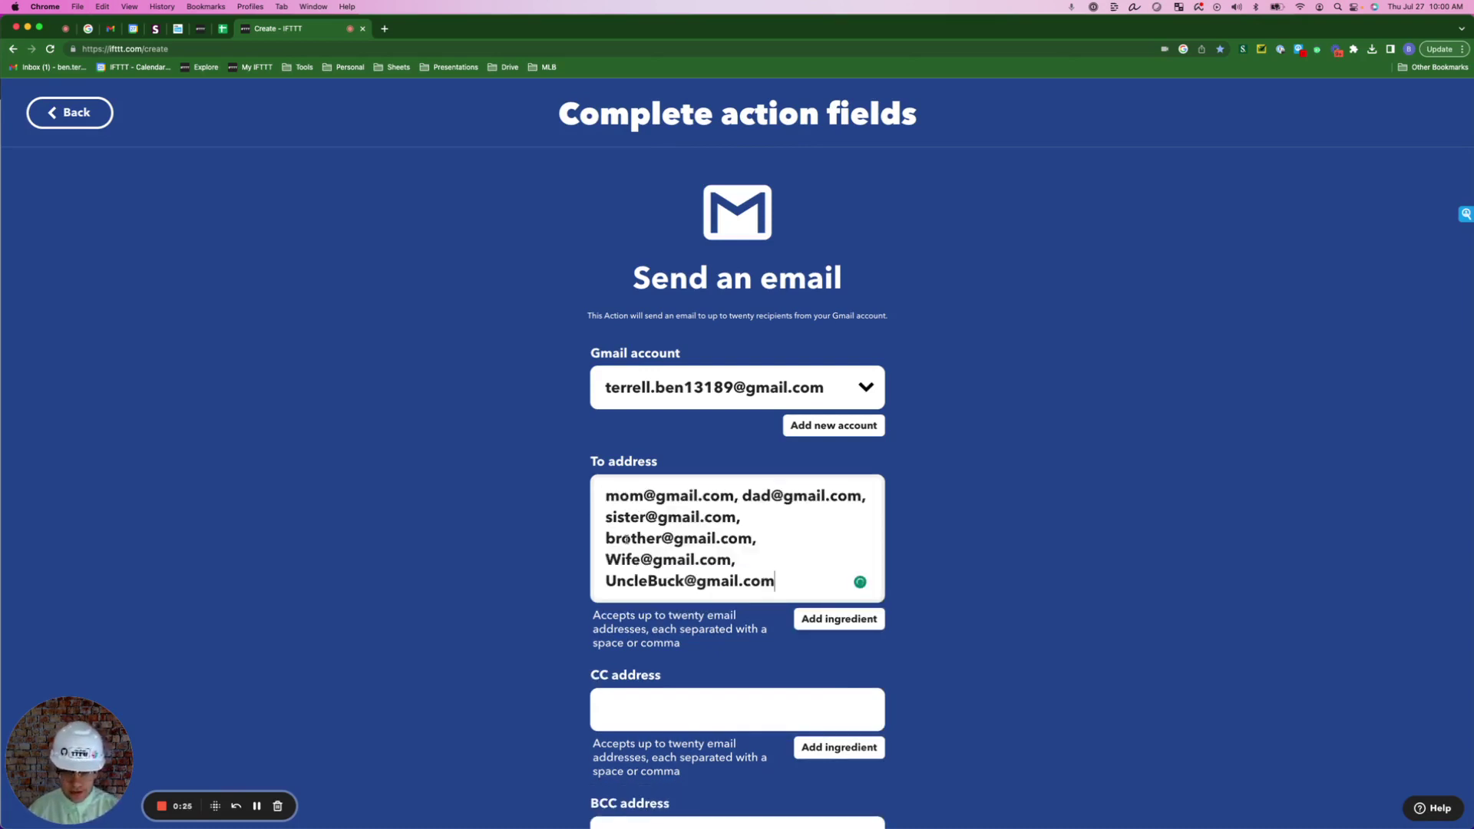
scroll(638, 597, "down", 2)
left_click(612, 646)
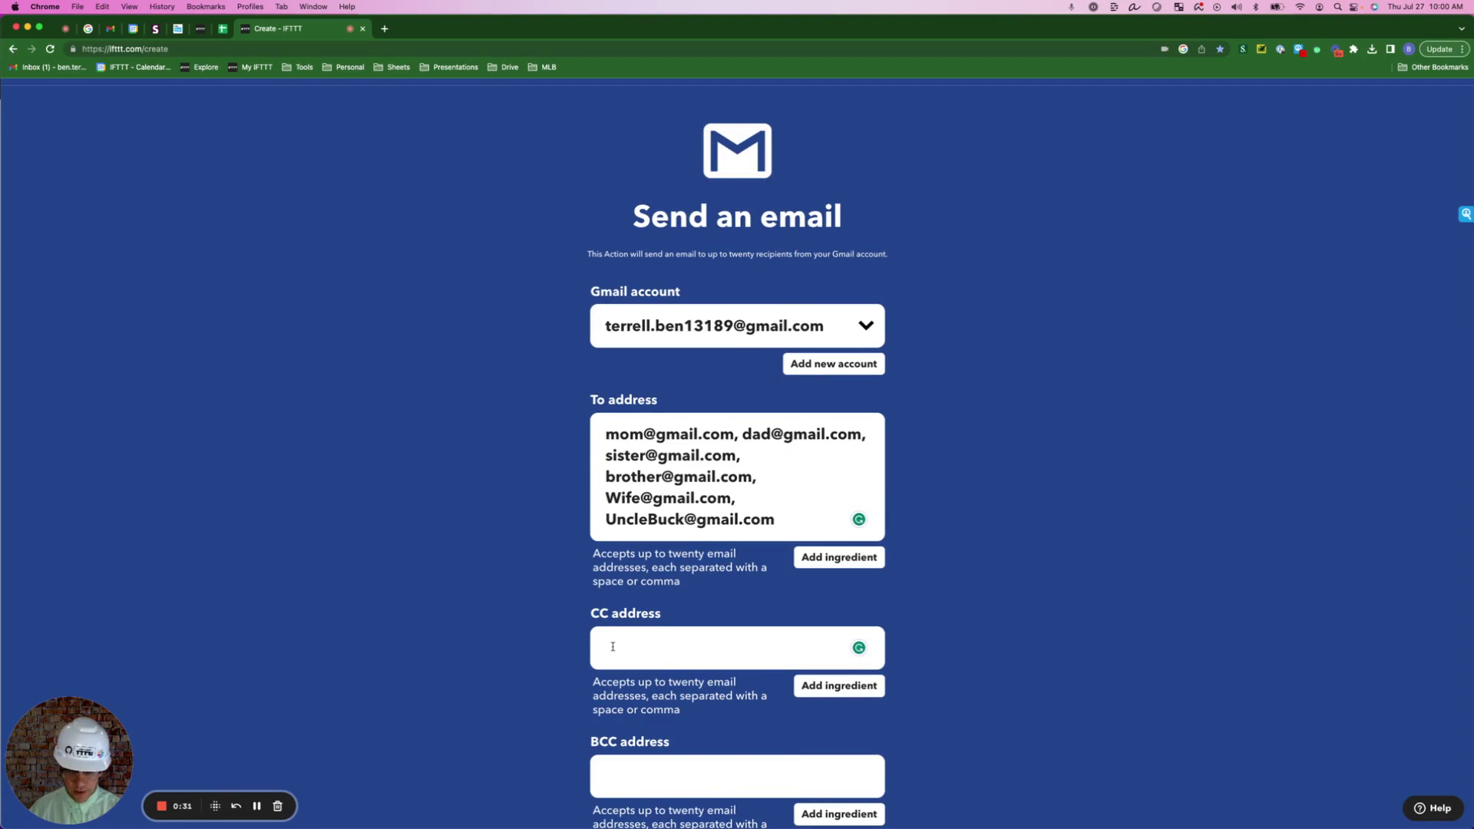
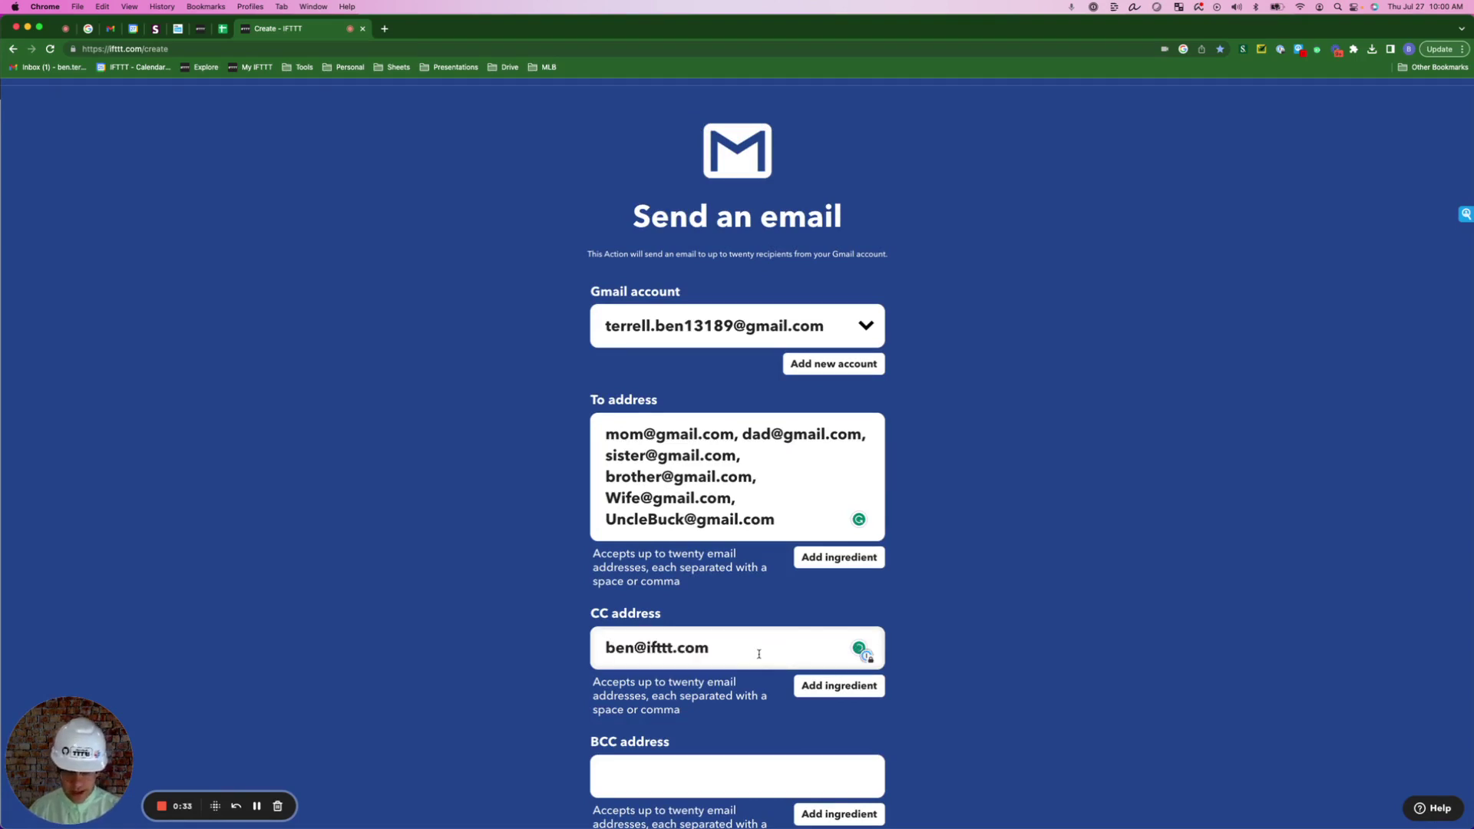
scroll(643, 482, "down", 5)
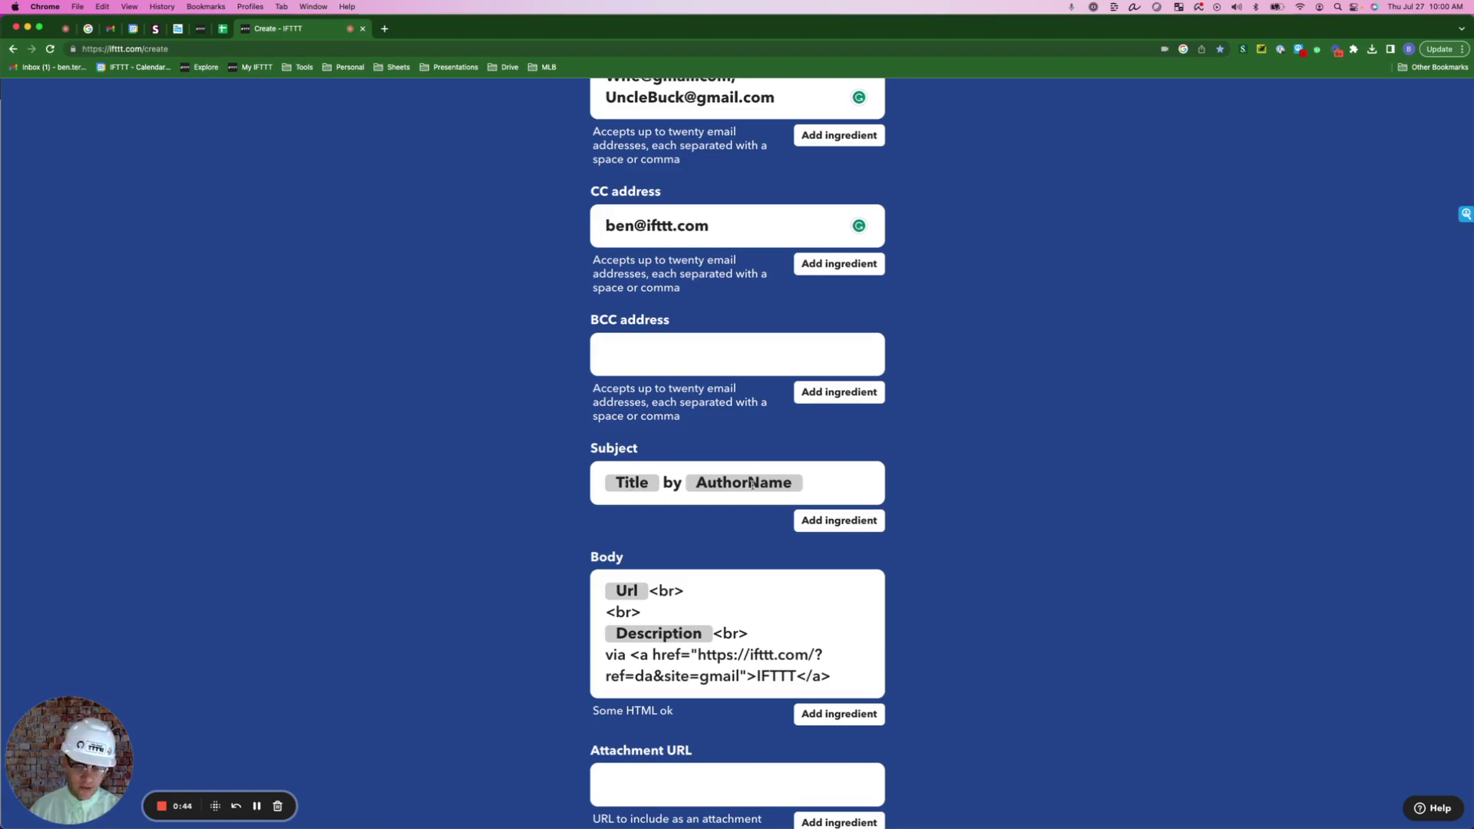
Paste the personal family note above the email body and create the action.
left_click(616, 587)
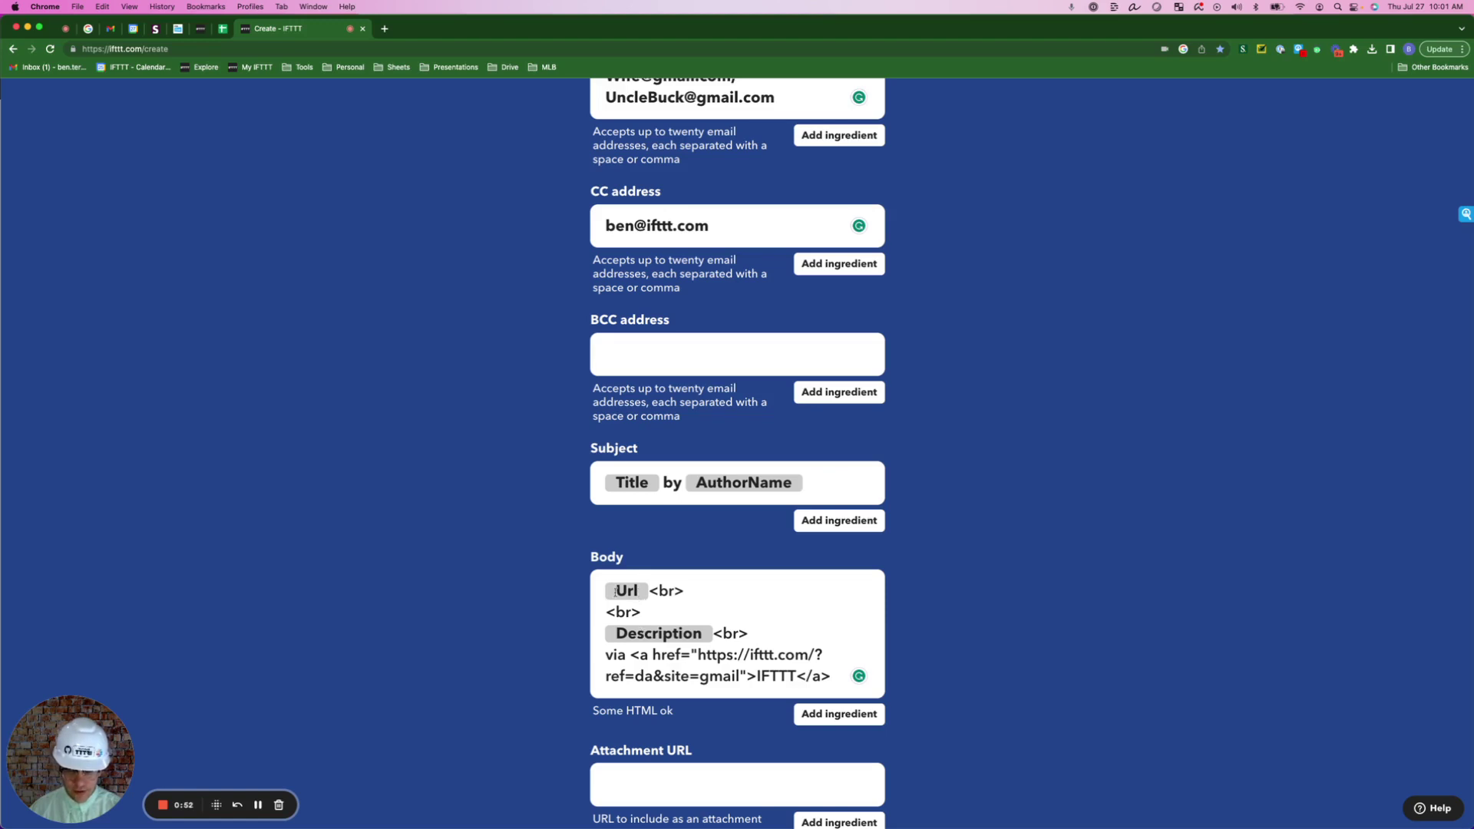
key("Return")
key("Return")
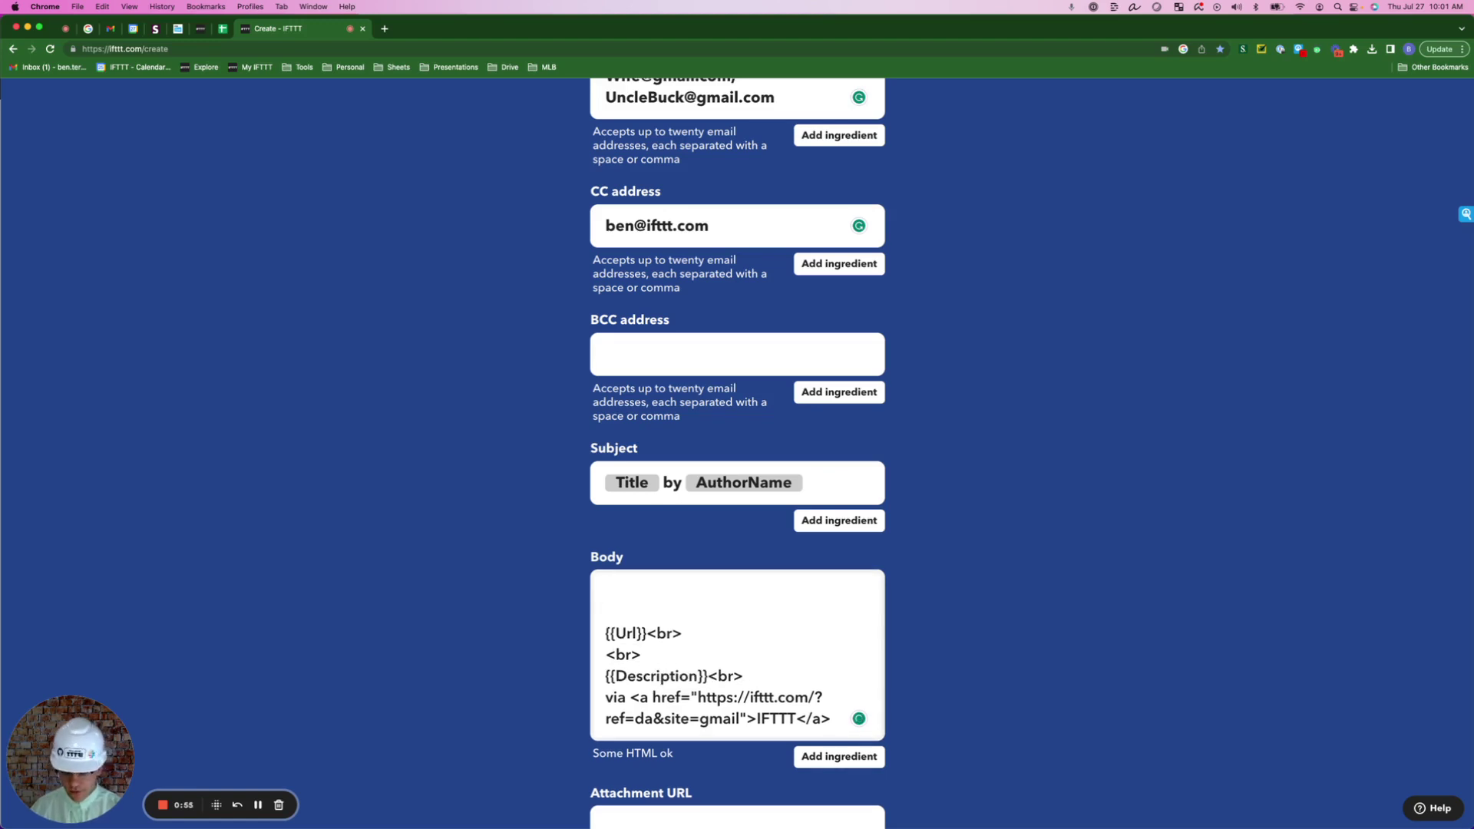
type("Hey fam - I created another video, please go like, comment follow and share.  Love Ben!")
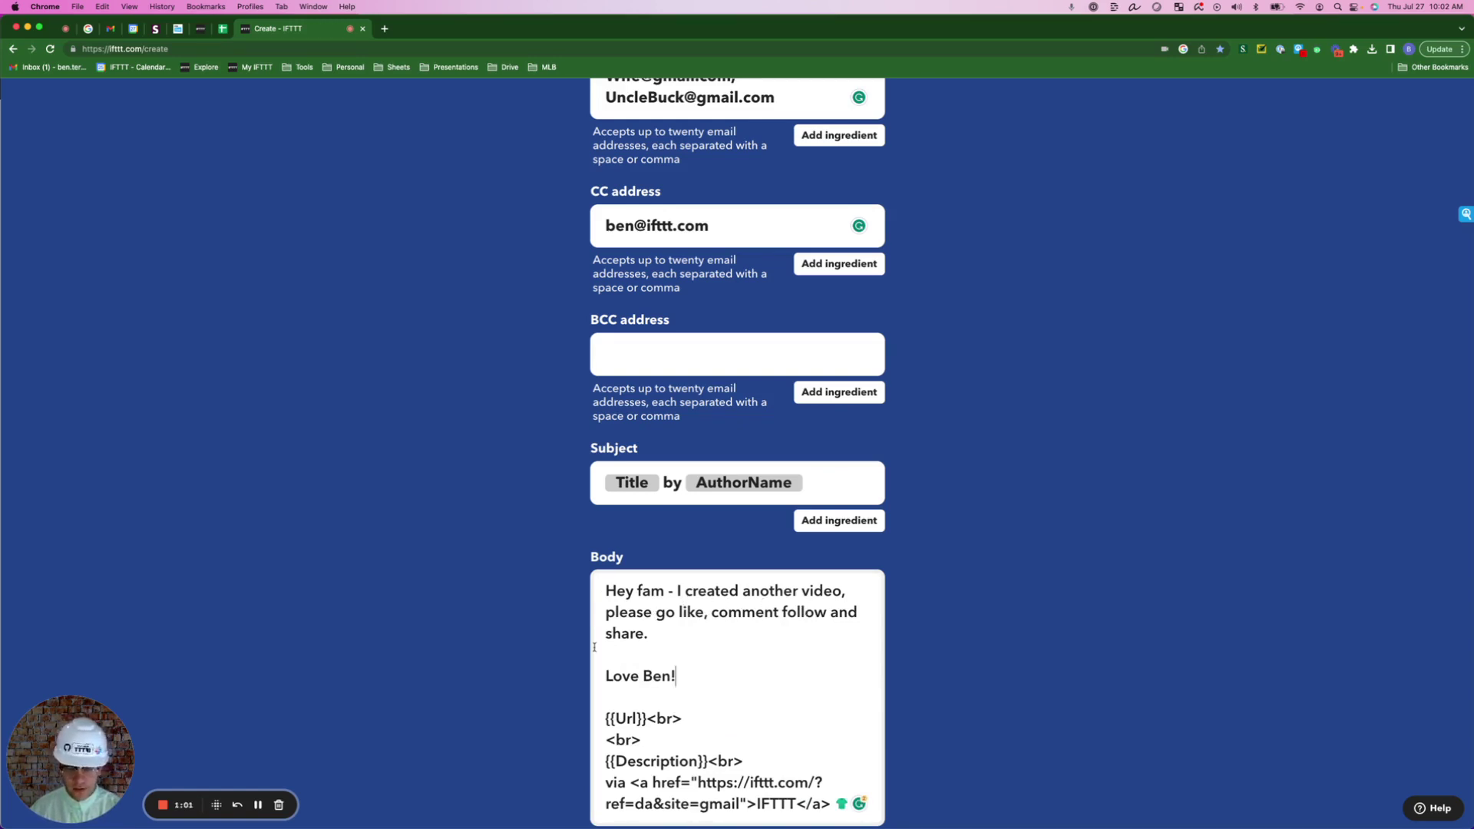
scroll(642, 684, "down", 3)
scroll(642, 685, "down", 3)
left_click(681, 767)
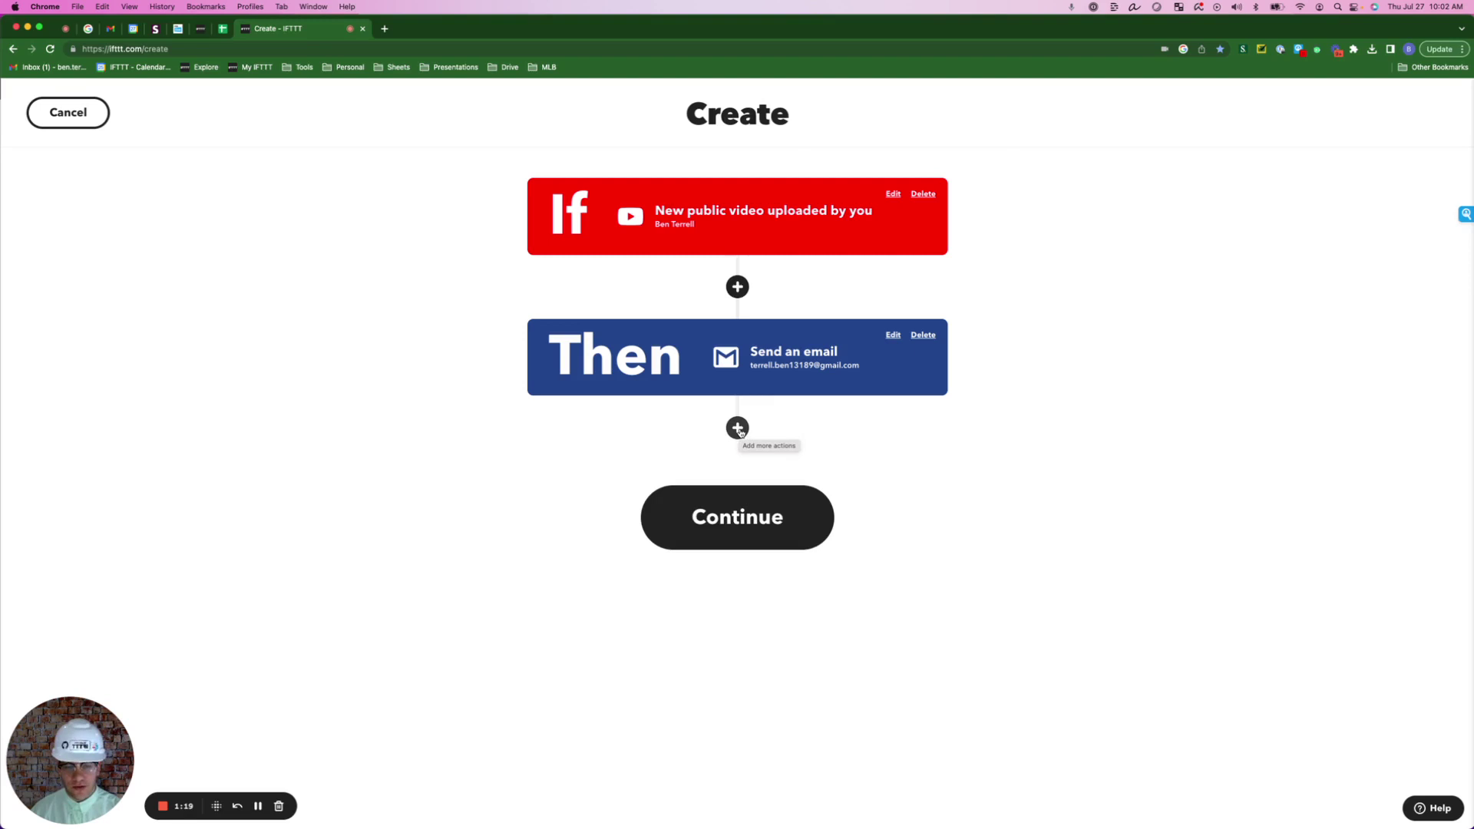
Add Slack as another action service after the Gmail step.
left_click(738, 429)
type("slack")
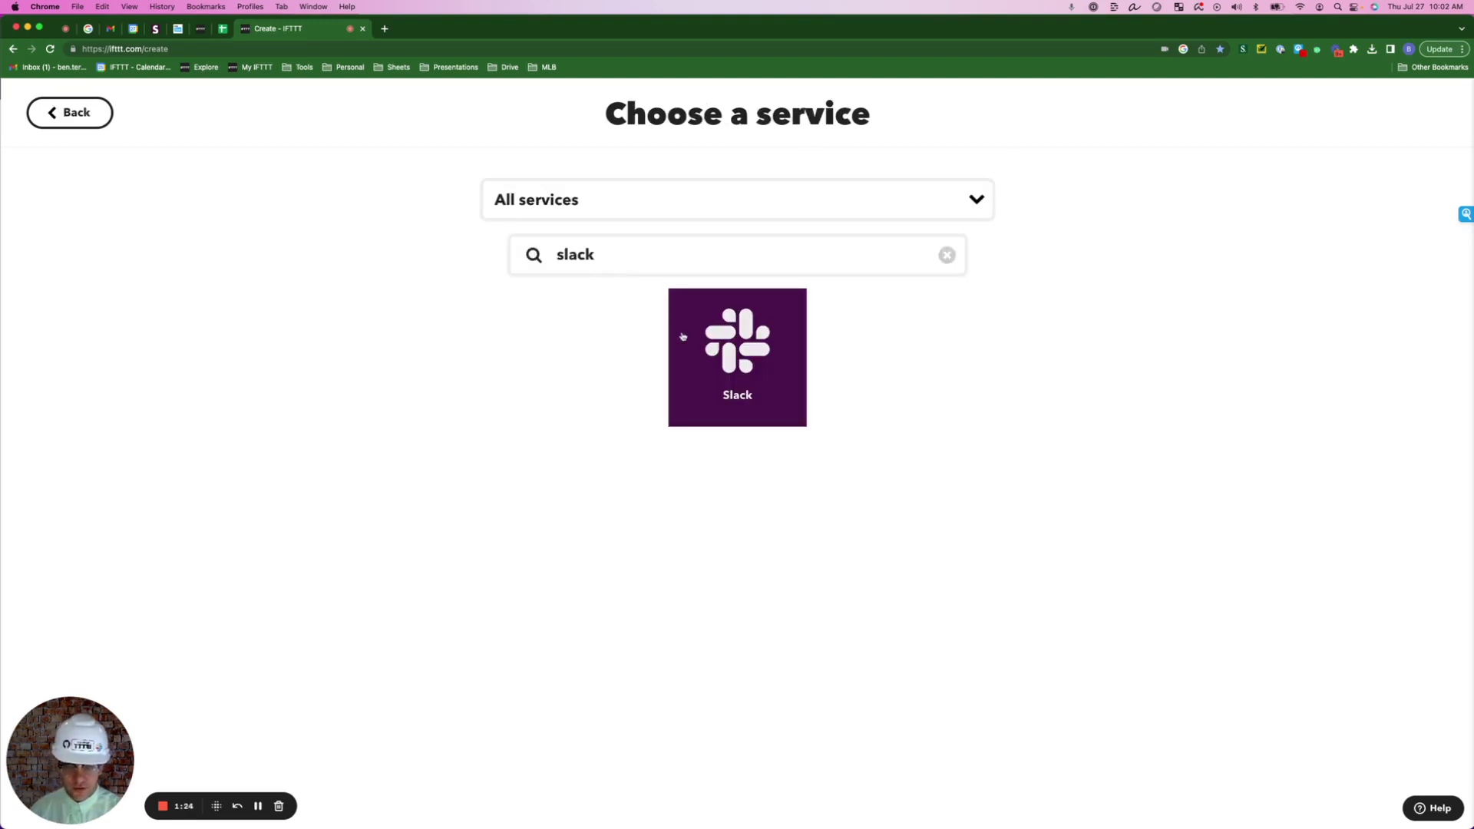
left_click(737, 349)
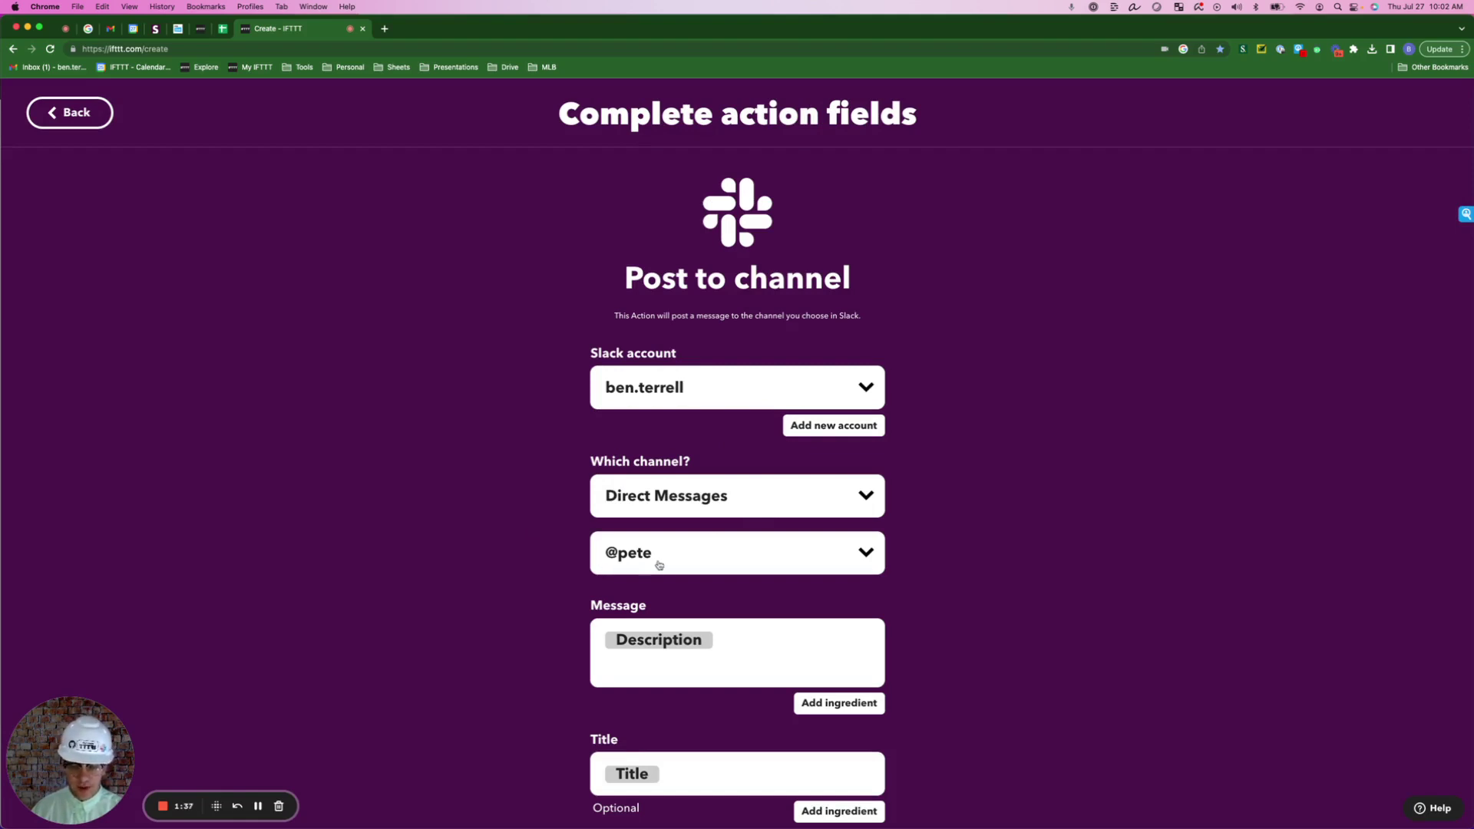
Compose the Slack message with the video Title and greeting 'Hey Pete, would you mind showing this some love?', then save.
left_click(610, 634)
key("Return")
left_click(839, 719)
left_click(750, 771)
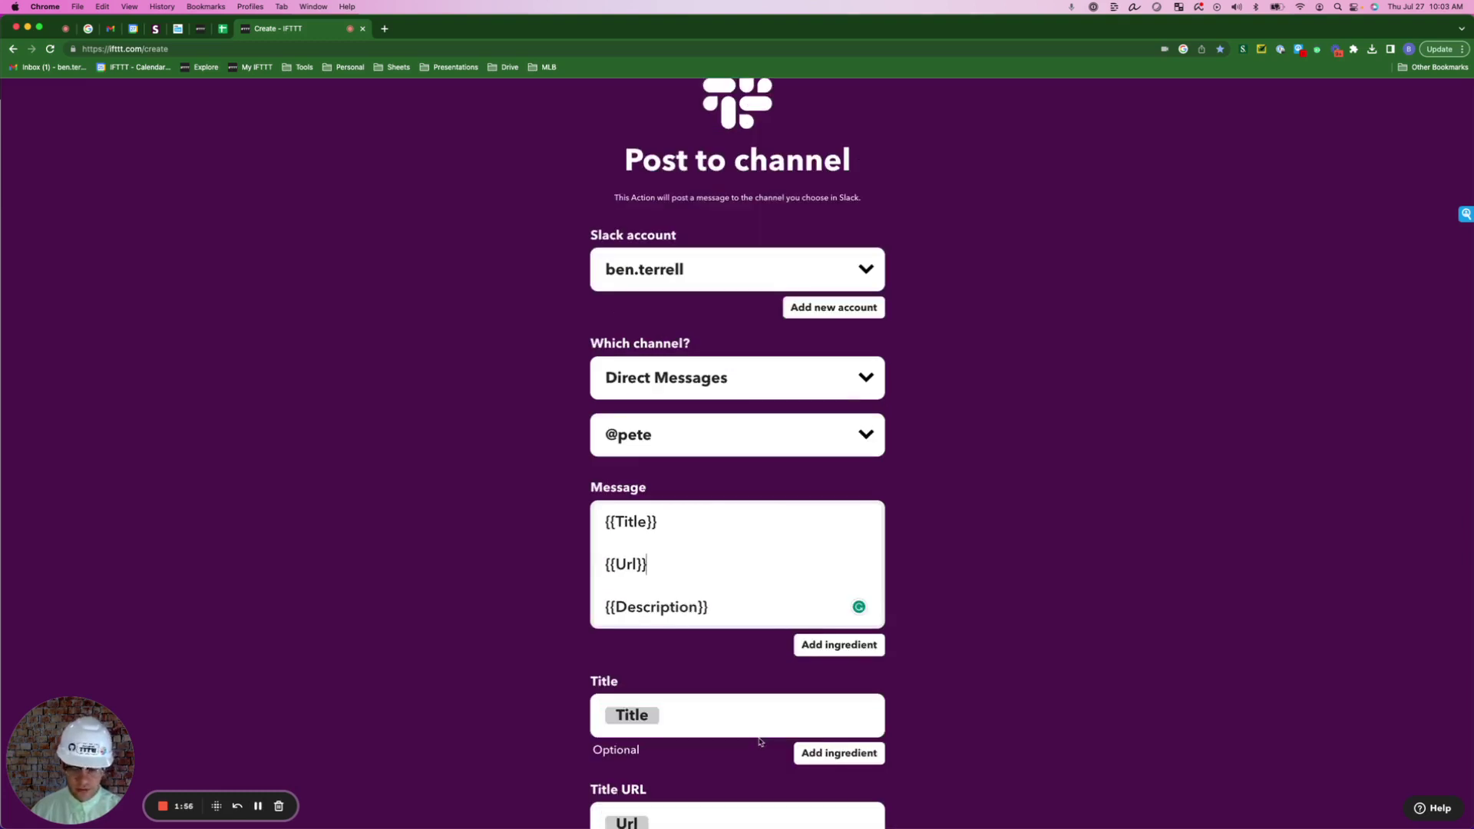
left_click(606, 525)
key("Return")
key("Up")
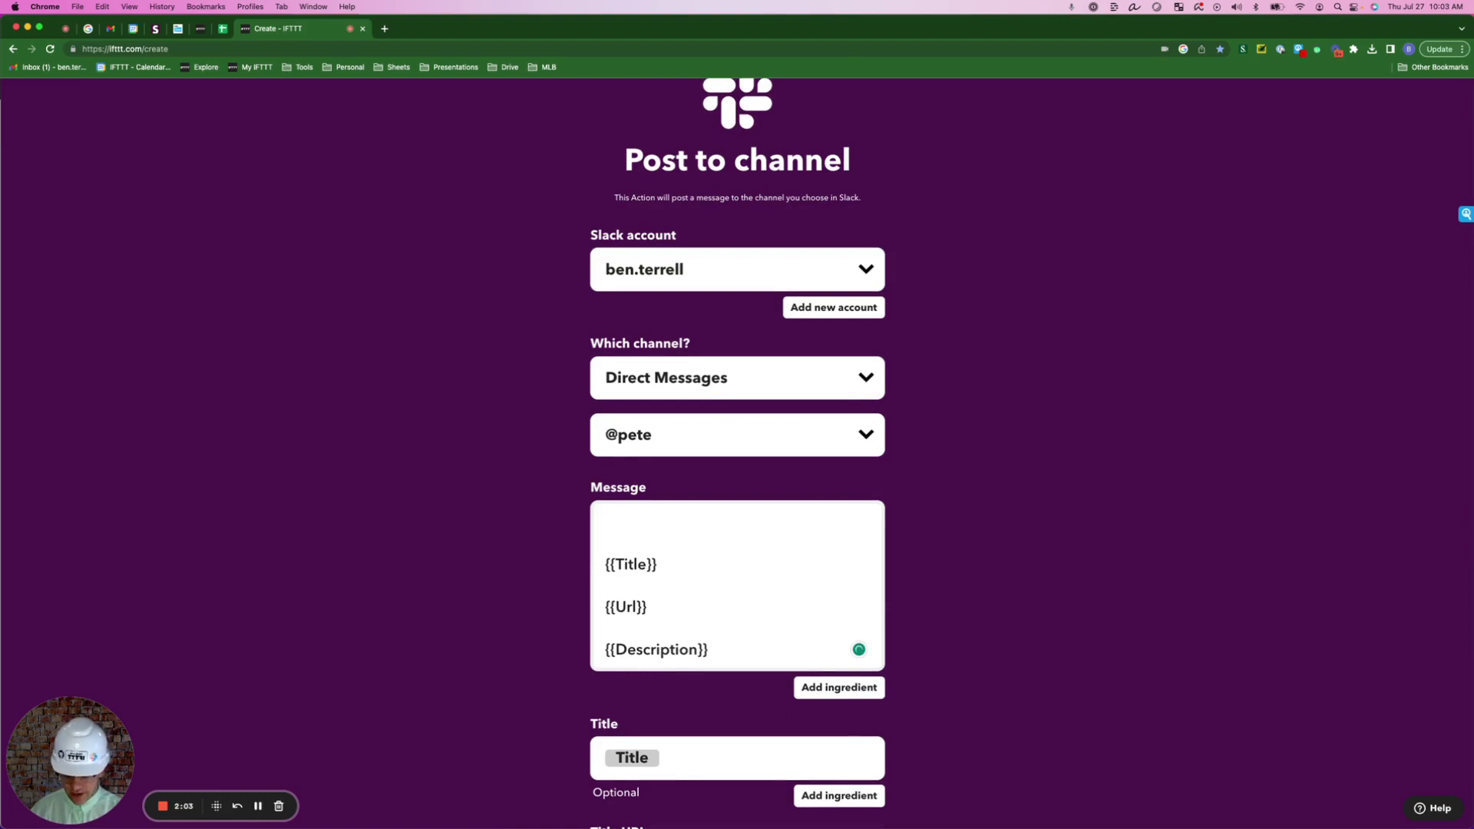
type("Hey Pete, would you mind showing this some love?")
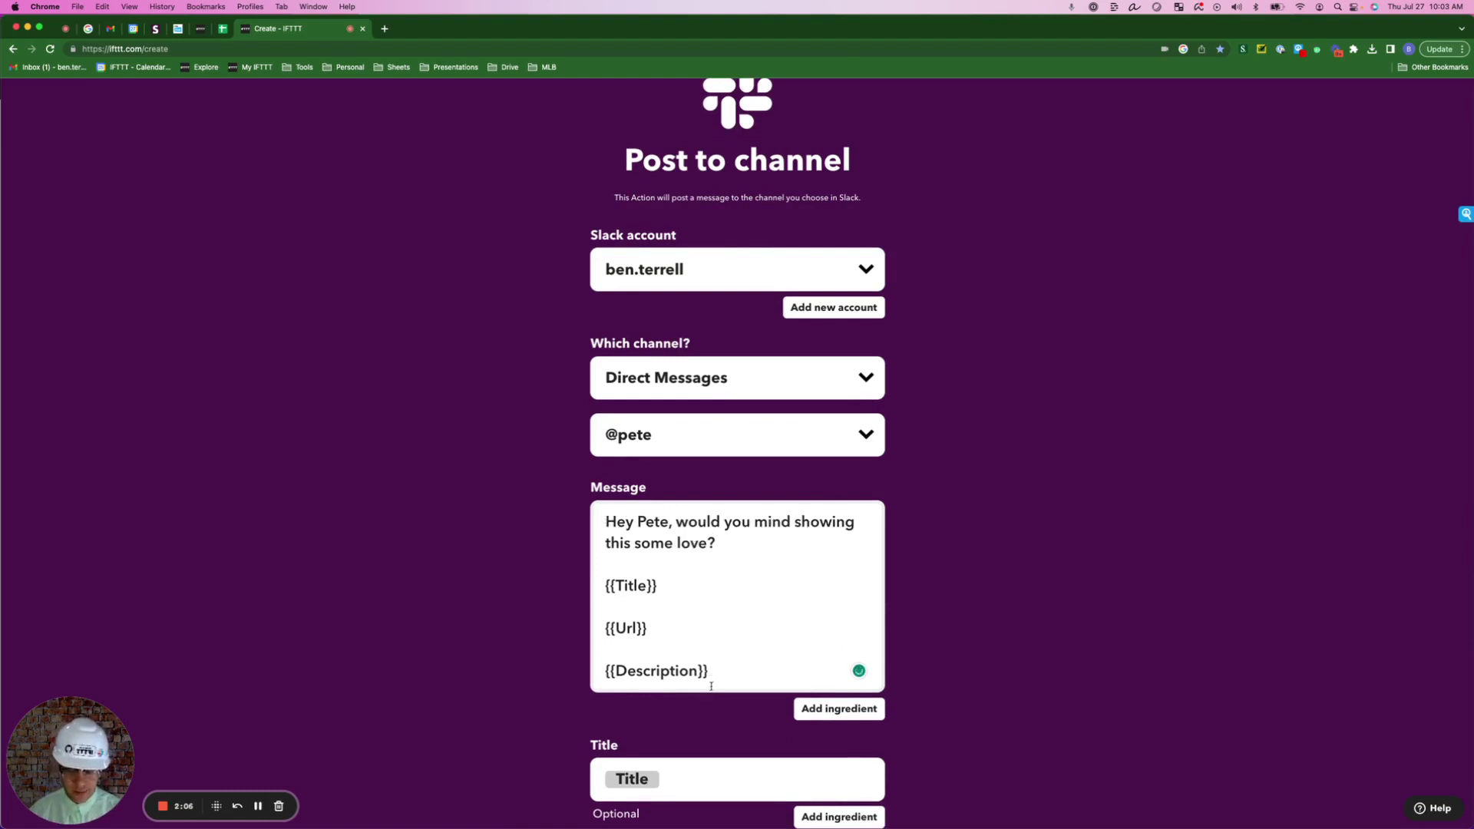
left_click(737, 773)
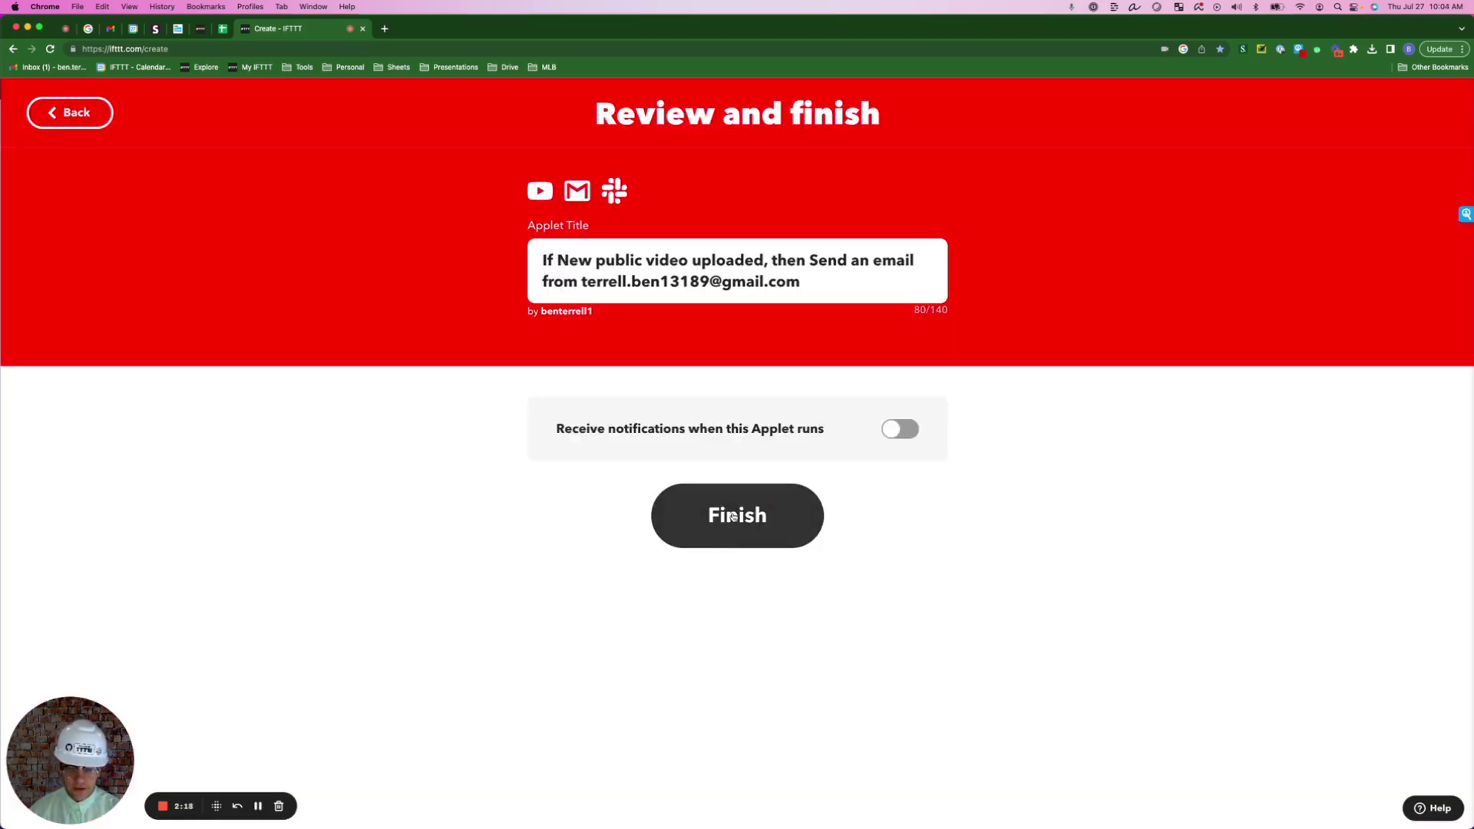